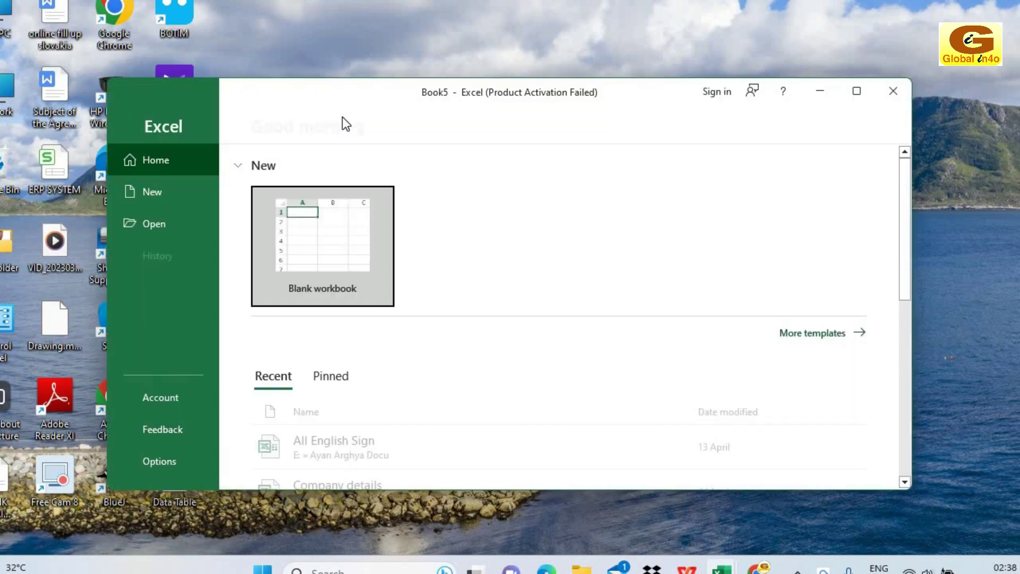
- Start a blank workbook in a maximized window and select the cell where the subject list begins
left_click(328, 243)
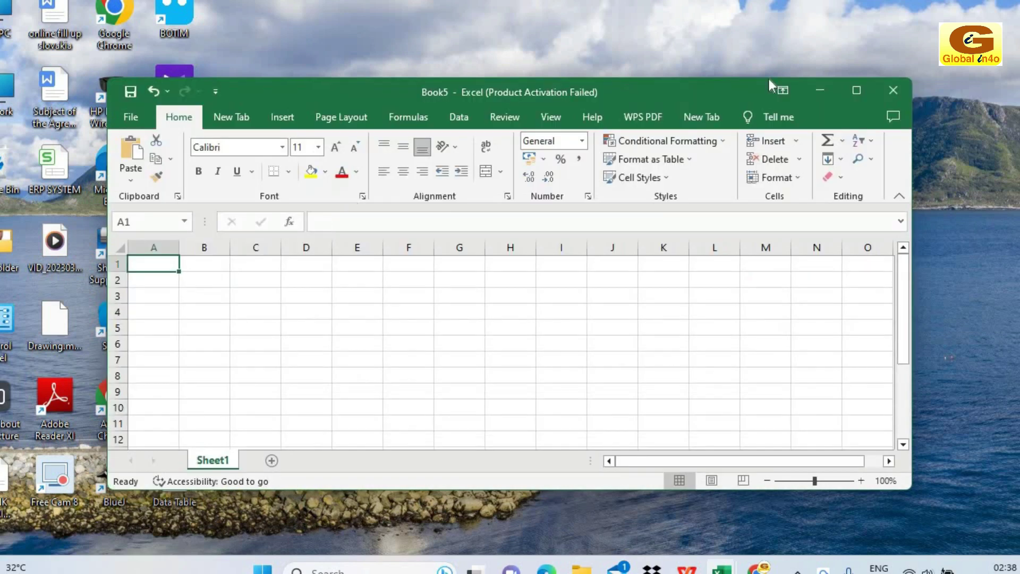
left_click(860, 93)
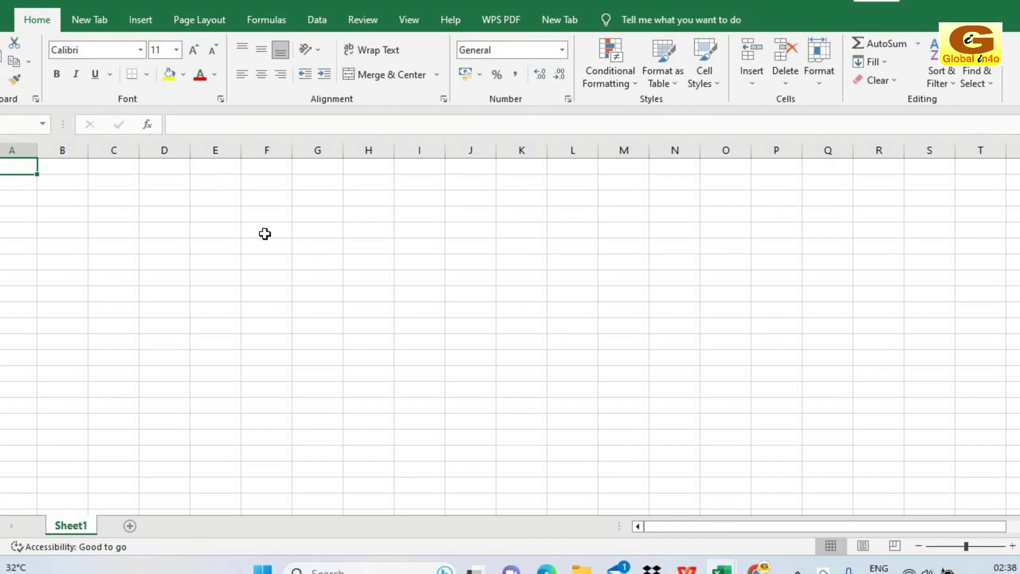
left_click(266, 230)
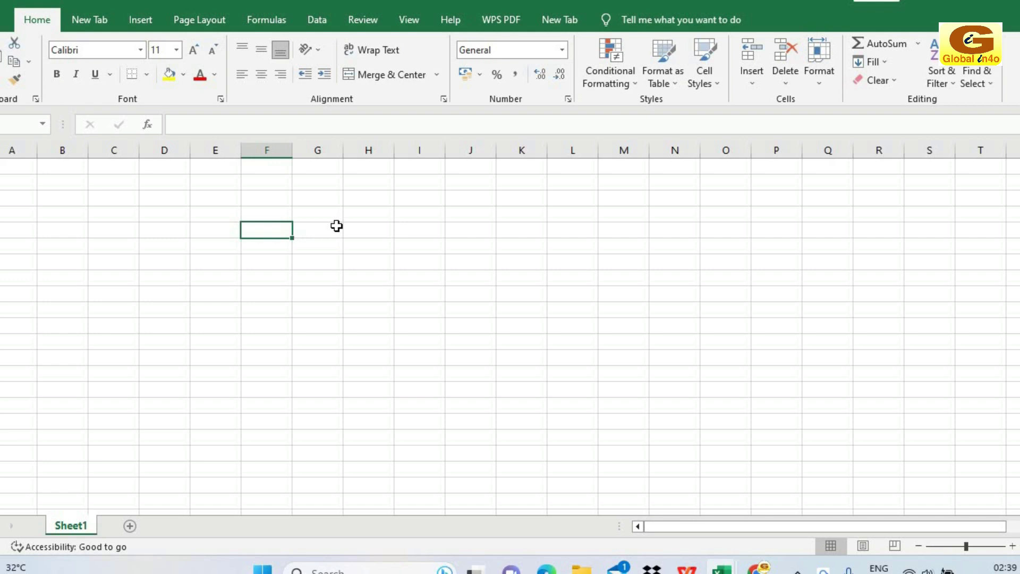
- Enter SUBJECT followed by FIRST LANGUAGE, SECOND LANGUAGE and MATHEMATICS down column F
type("S")
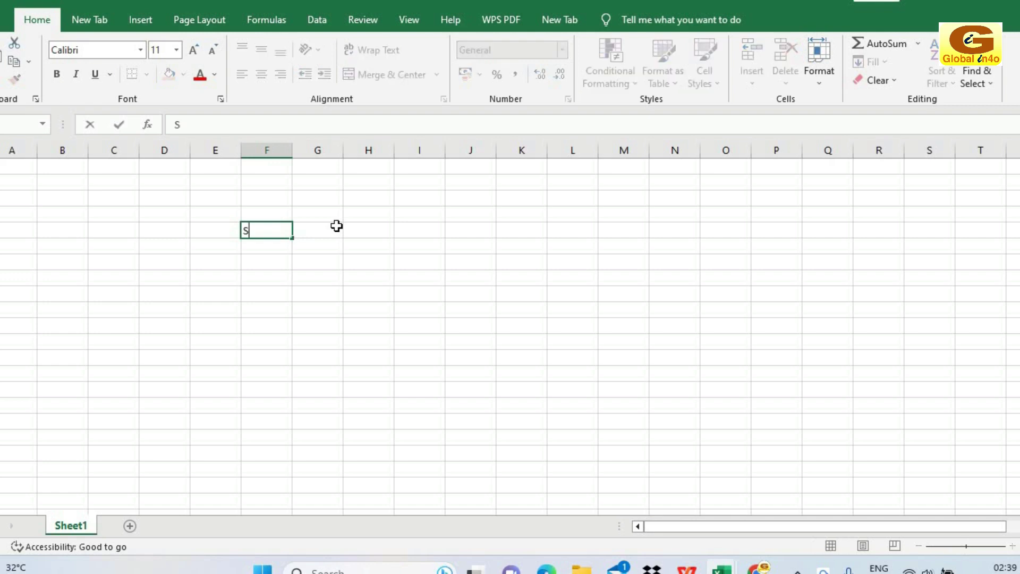
type("UBJECT")
key("Return")
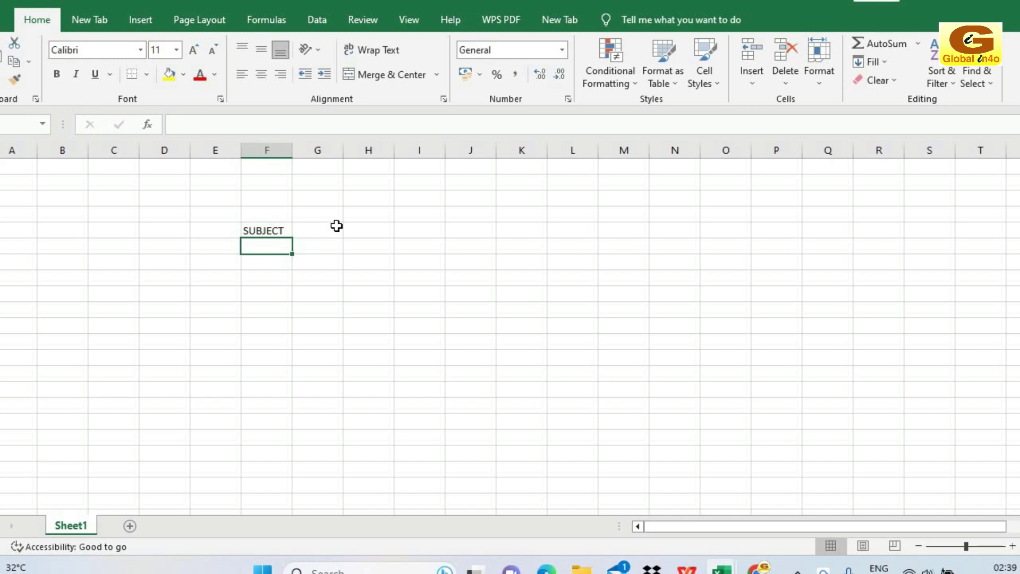
type("FIRST LANGUAGE")
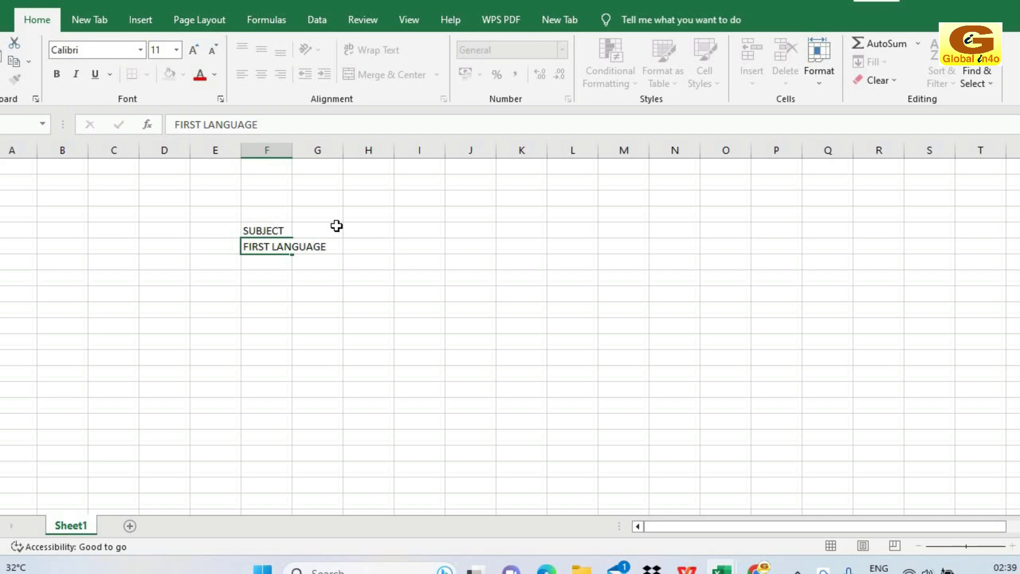
key("Return")
type("SECOND ")
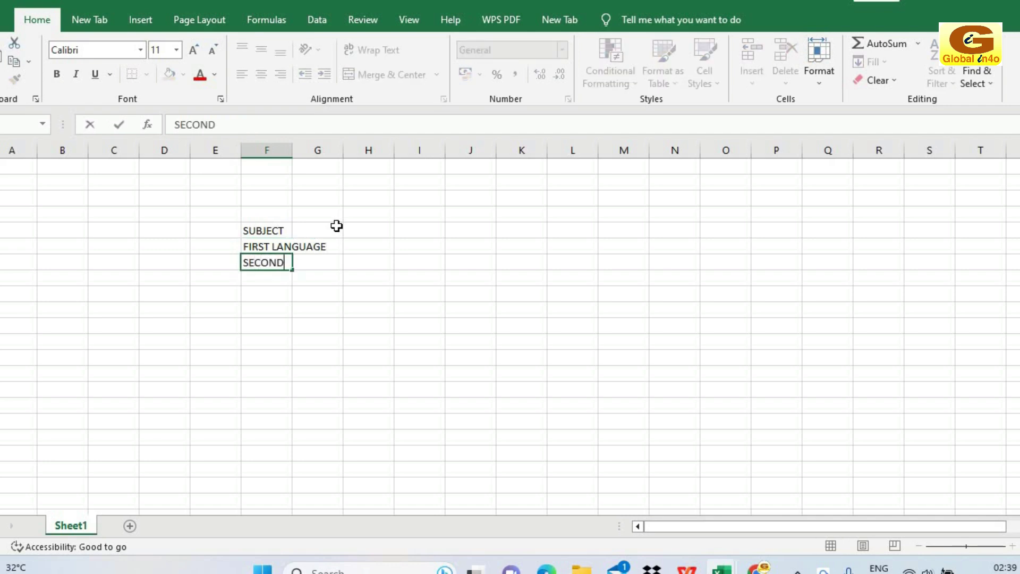
type("LANGUAGE")
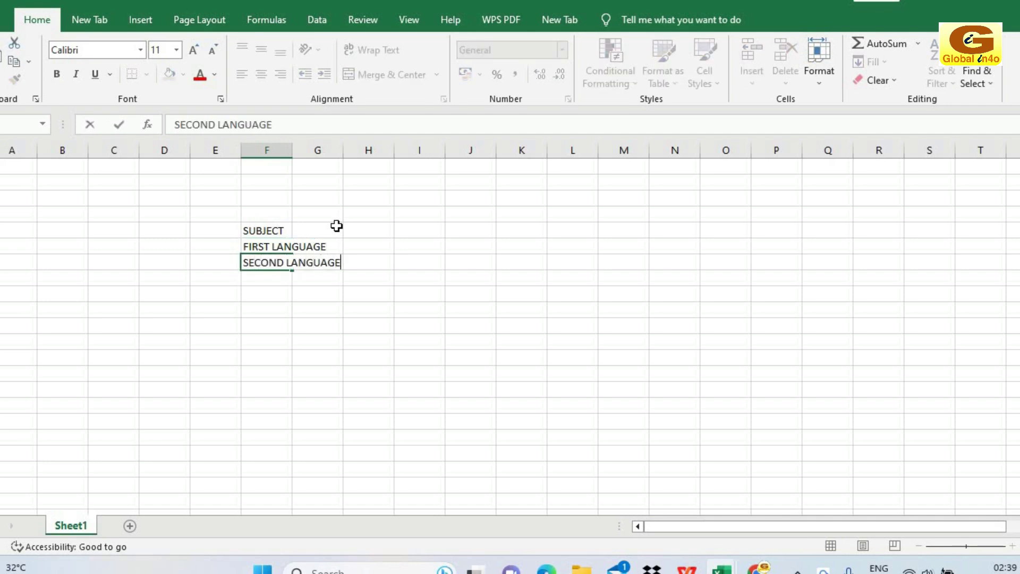
key("Return")
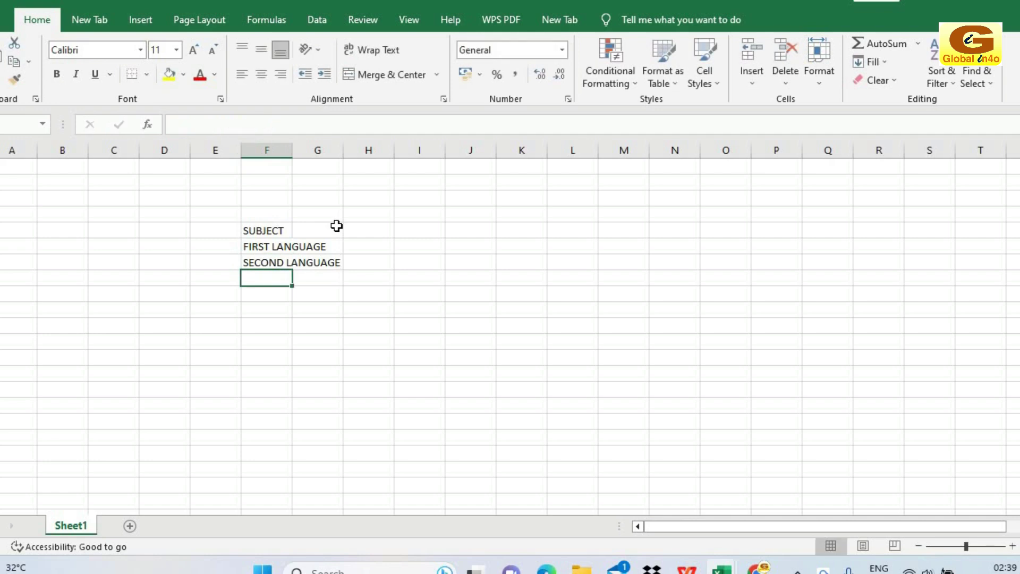
type("MATJ")
key("BackSpace")
type("HEMATICS")
key("Return")
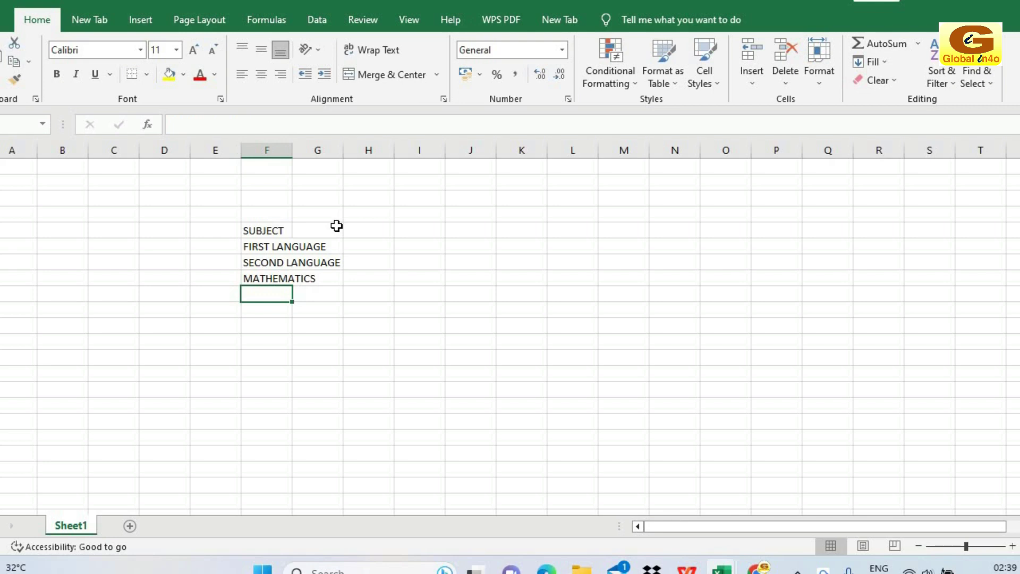
- Add PHYSICAL SCIENCE, LIFE SCIENCE, HISTORY and GEOGRAPHY below them
type("PHYSICAL SCIENE")
key("BackSpace")
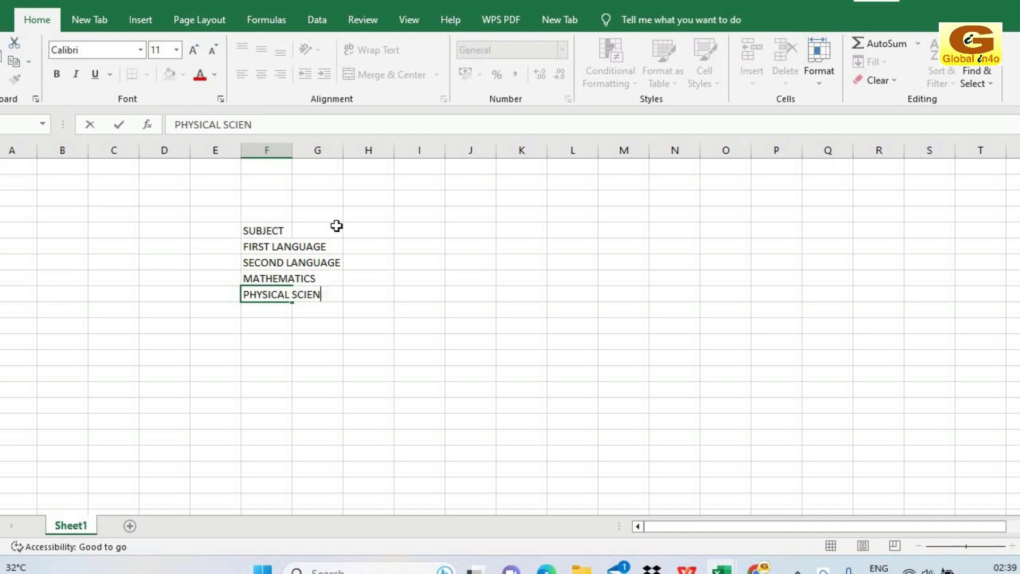
type("CE")
key("Return")
type("LIFE SICEN")
key("BackSpace")
key("BackSpace")
key("BackSpace")
key("BackSpace")
type("CIENCE")
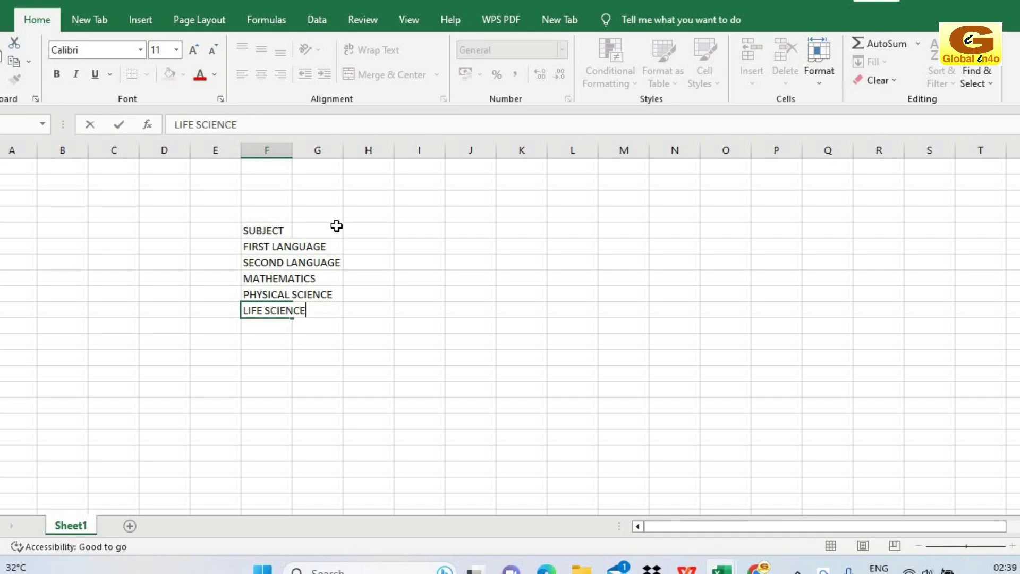
key("Return")
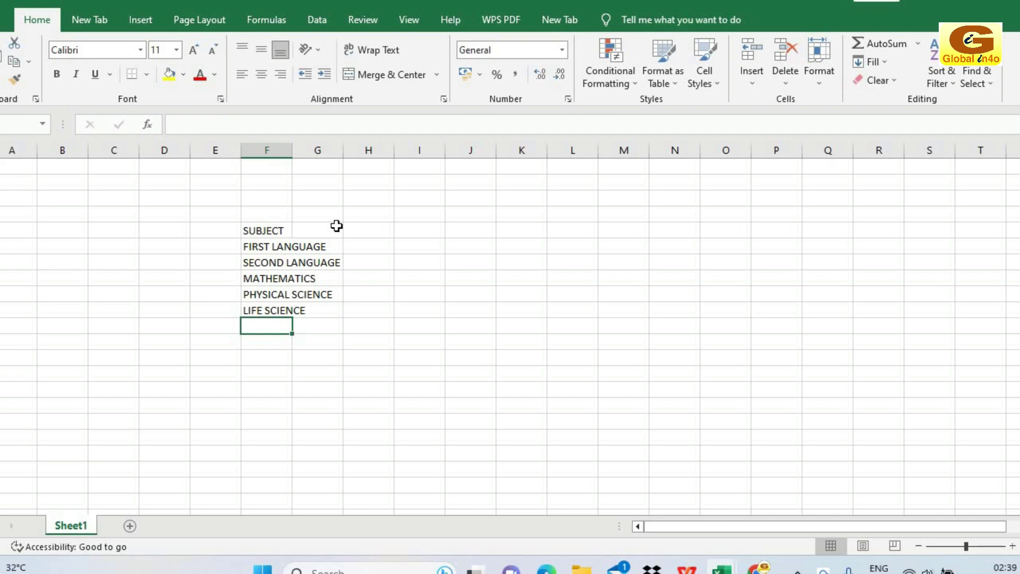
type("HISTORY")
key("Return")
type("GEO")
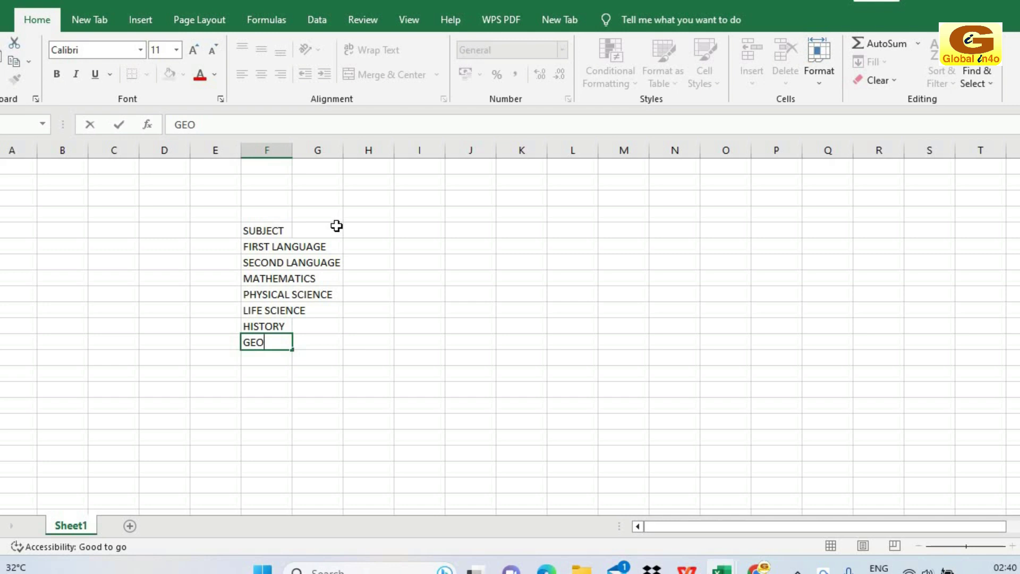
type("GRAPHY")
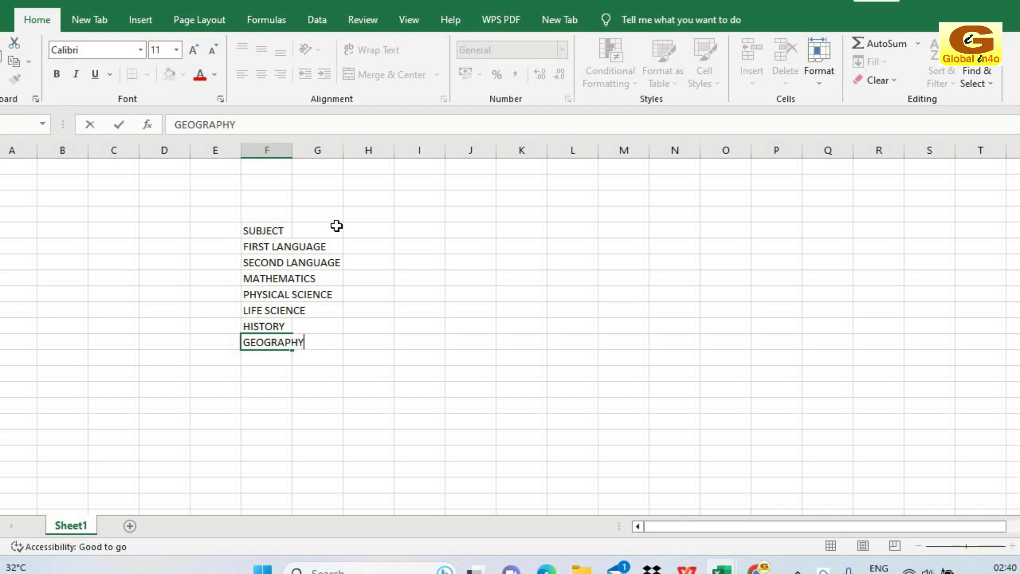
key("Return")
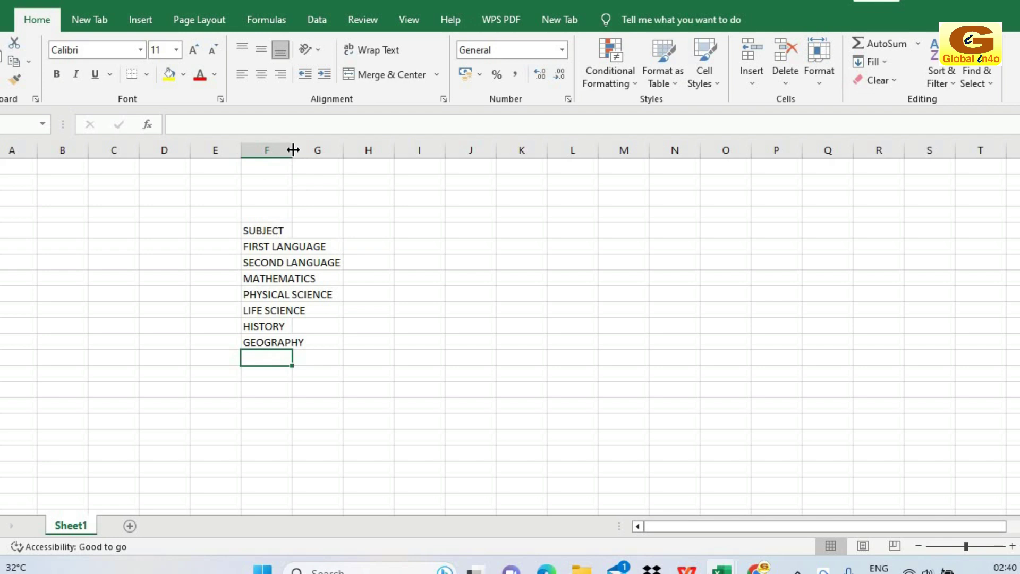
- Autofit column F, then add a FULL MARKS header in column G and autofit it
double_click(293, 150)
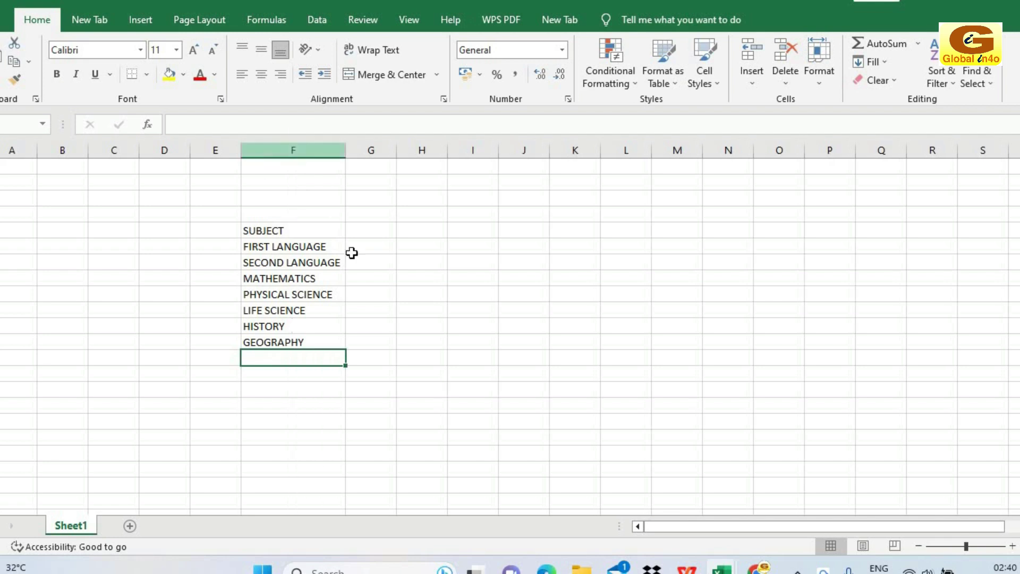
left_click(383, 231)
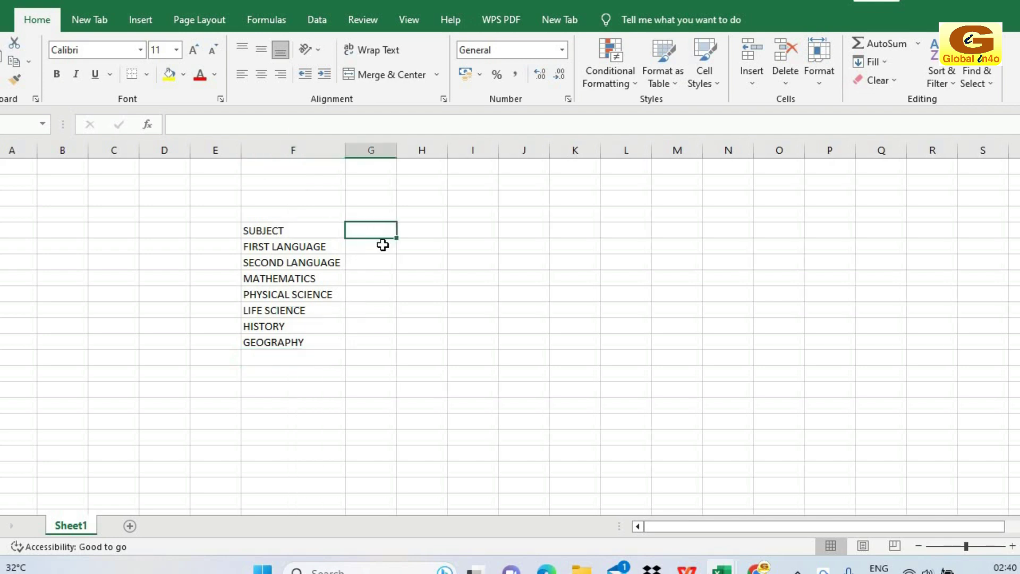
type("FULL MARKS")
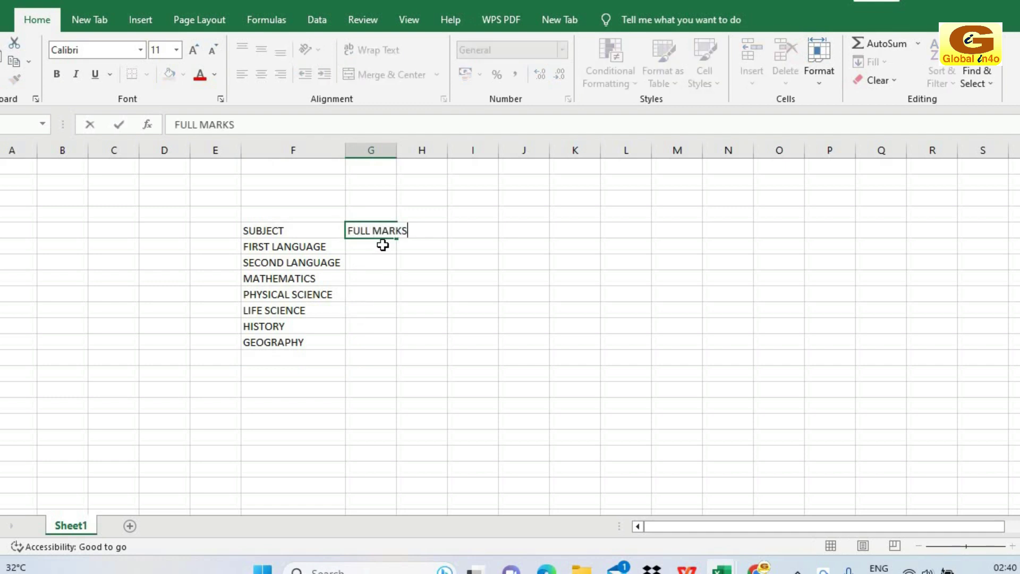
key("Return")
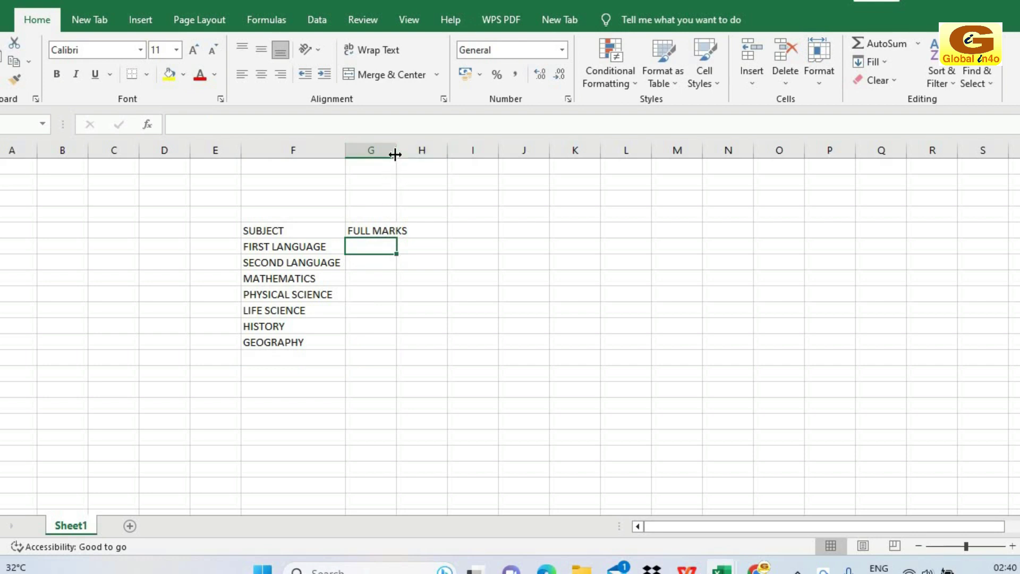
double_click(397, 151)
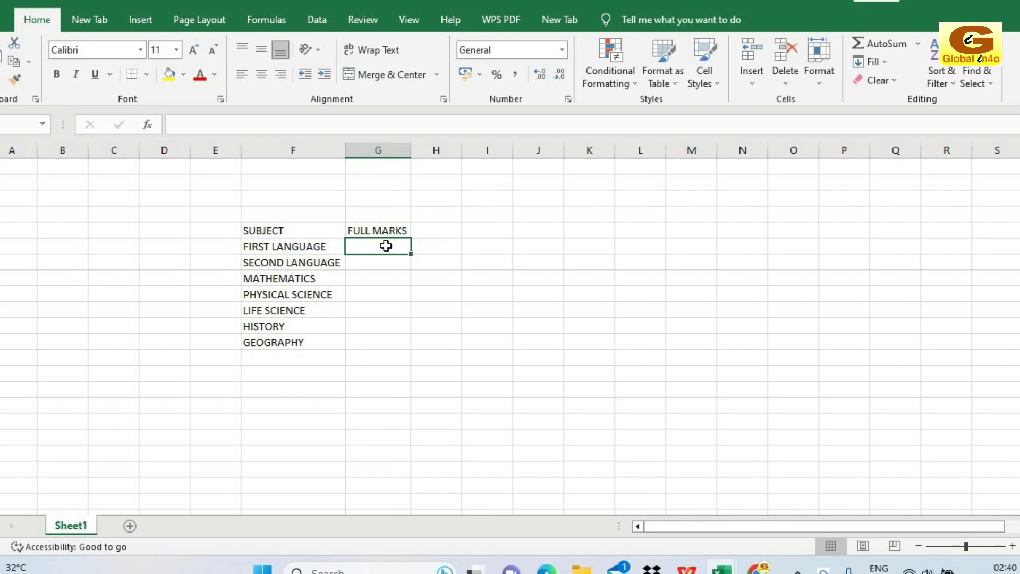
- Fill 100 as the full marks for all seven subjects, down to GEOGRAPHY
type("100")
key("Return")
type("100")
key("Return")
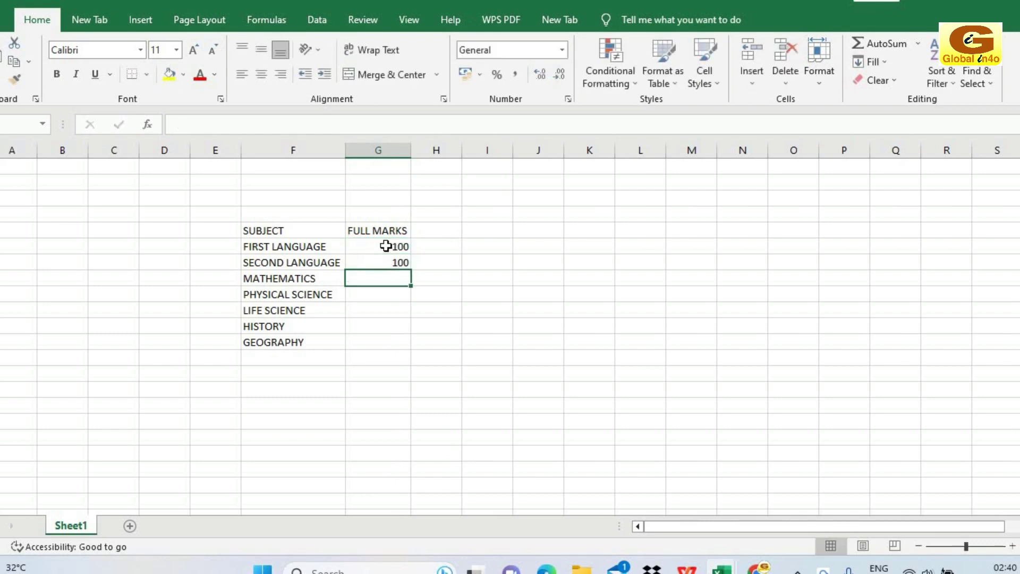
left_click(392, 261)
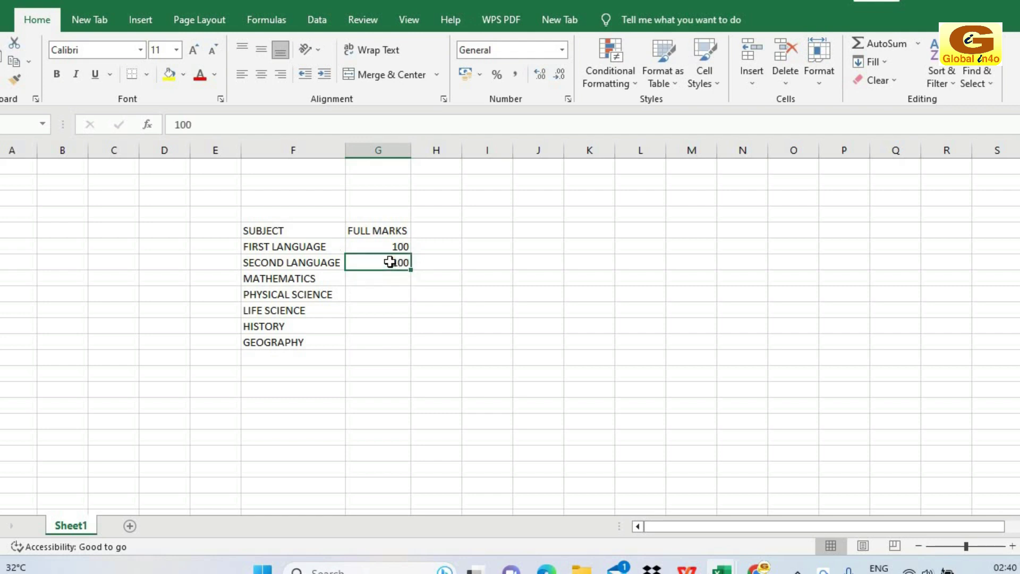
left_click_drag(413, 272, 416, 349)
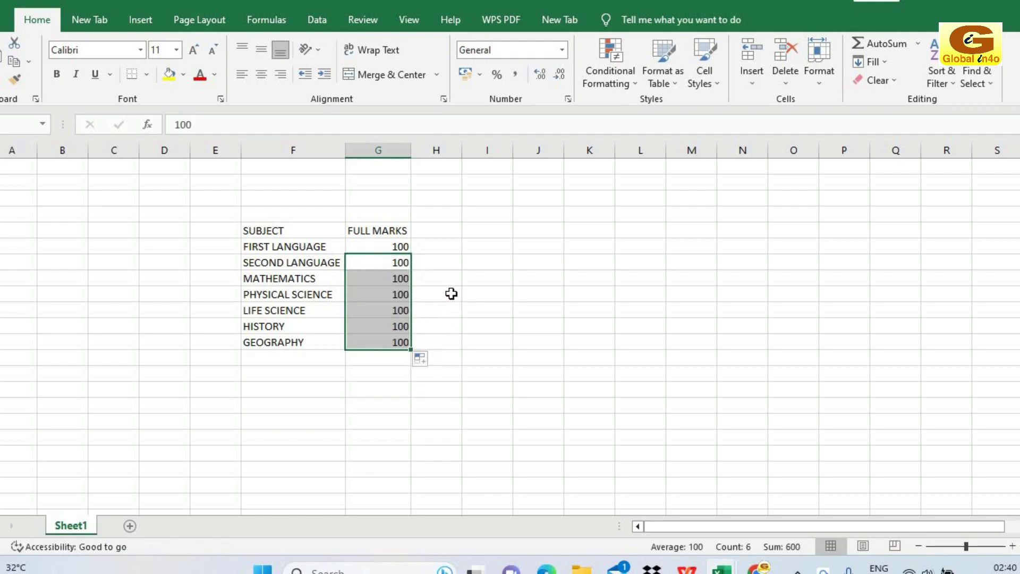
left_click(435, 267)
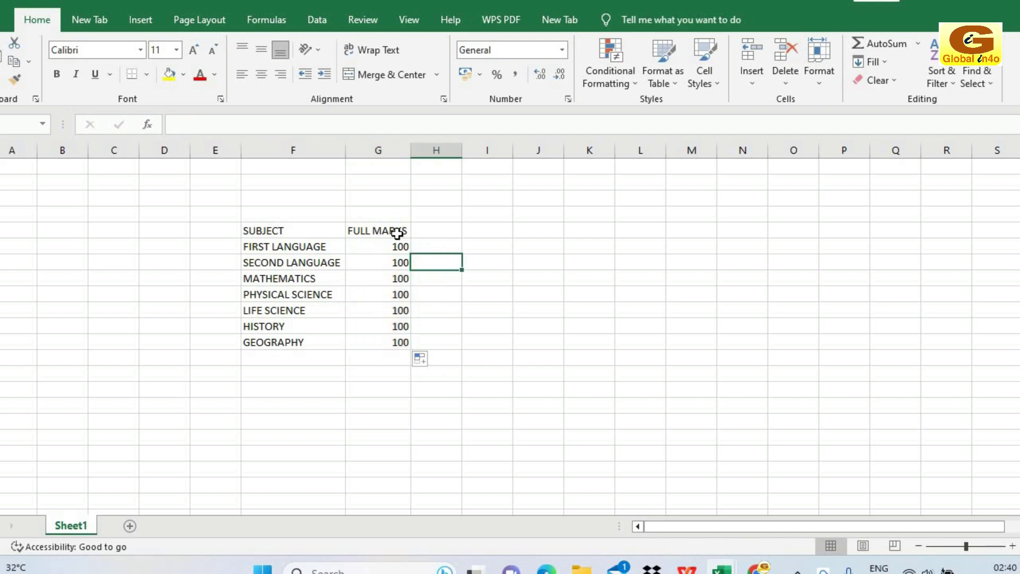
- Add a MARKS OBTAINED header in column H and autofit the column
left_click(443, 232)
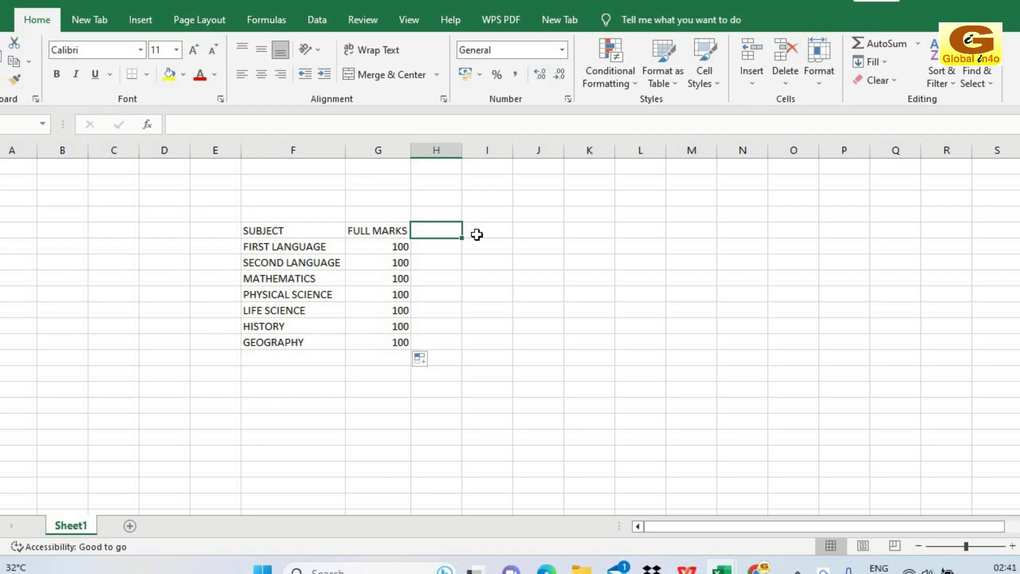
type("MA")
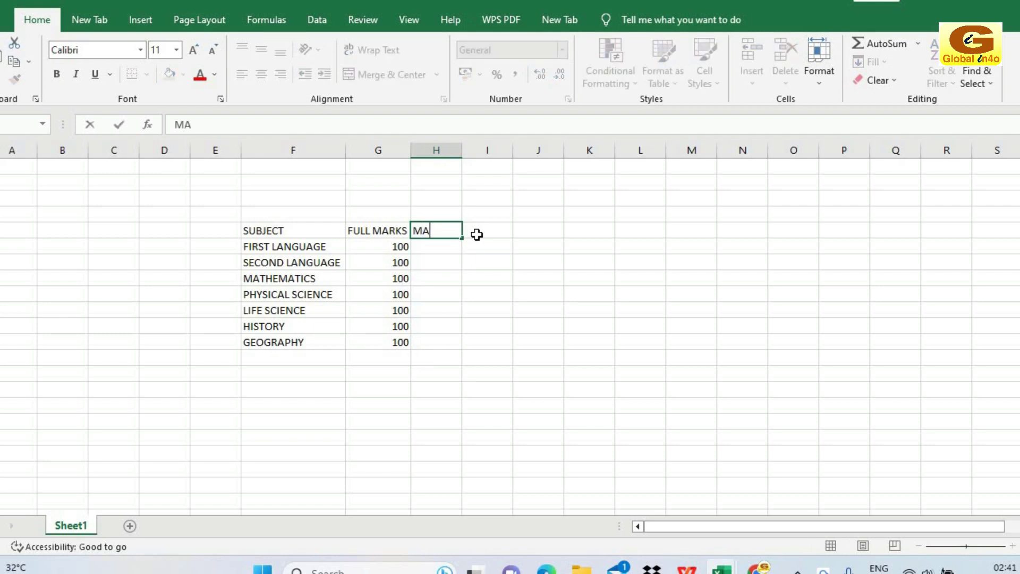
type("RKS OB")
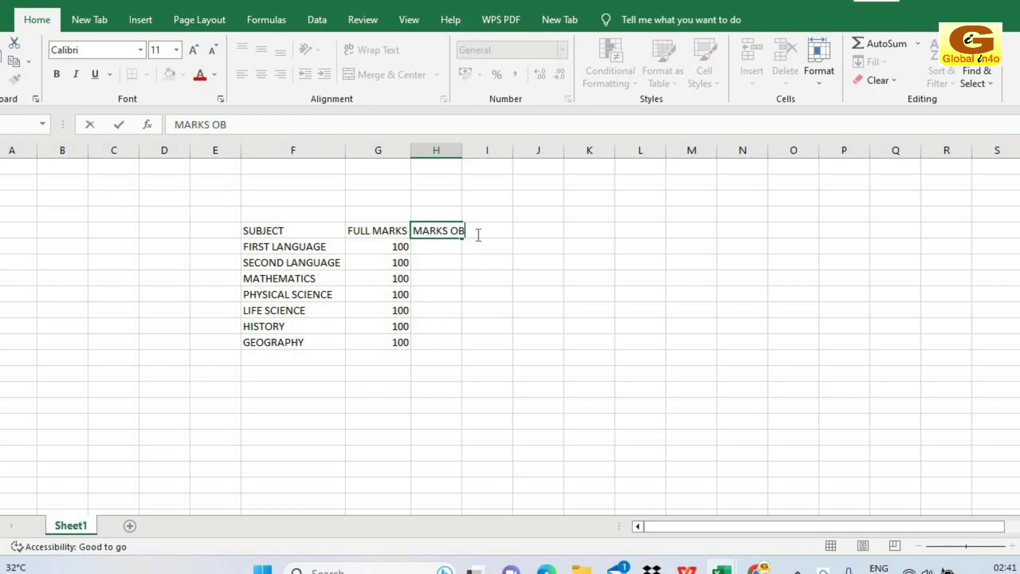
type("TAINED")
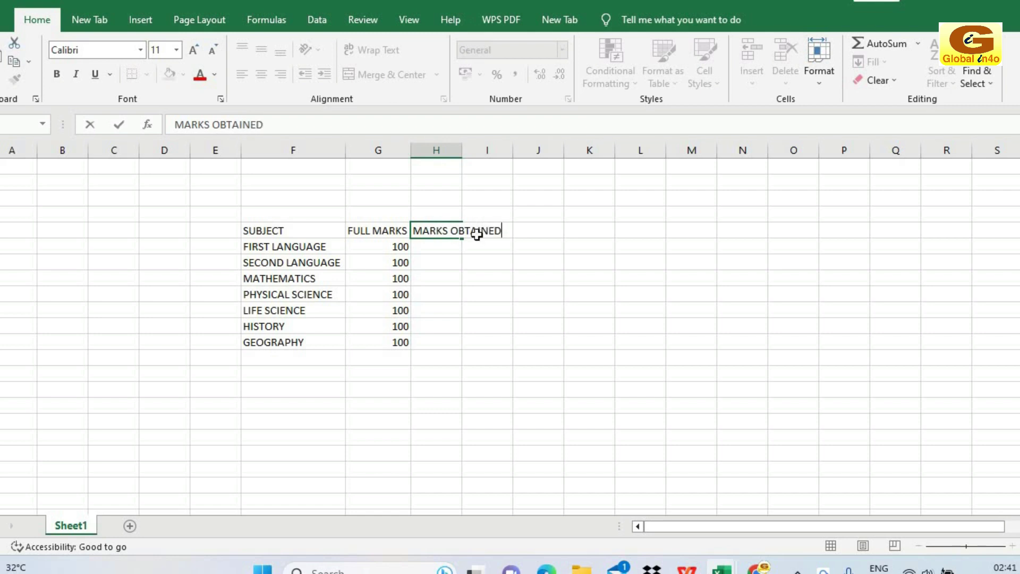
key("Return")
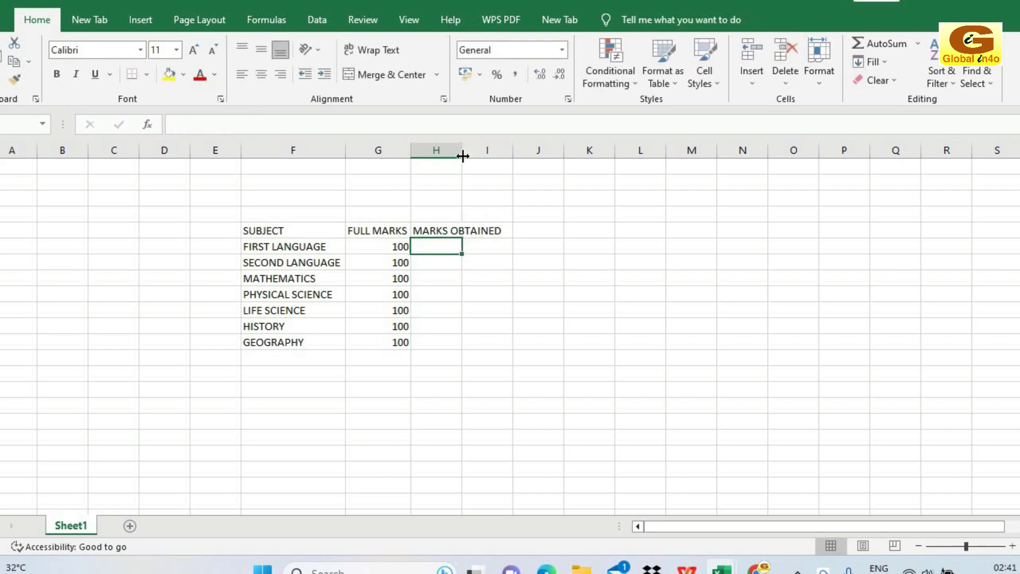
double_click(461, 150)
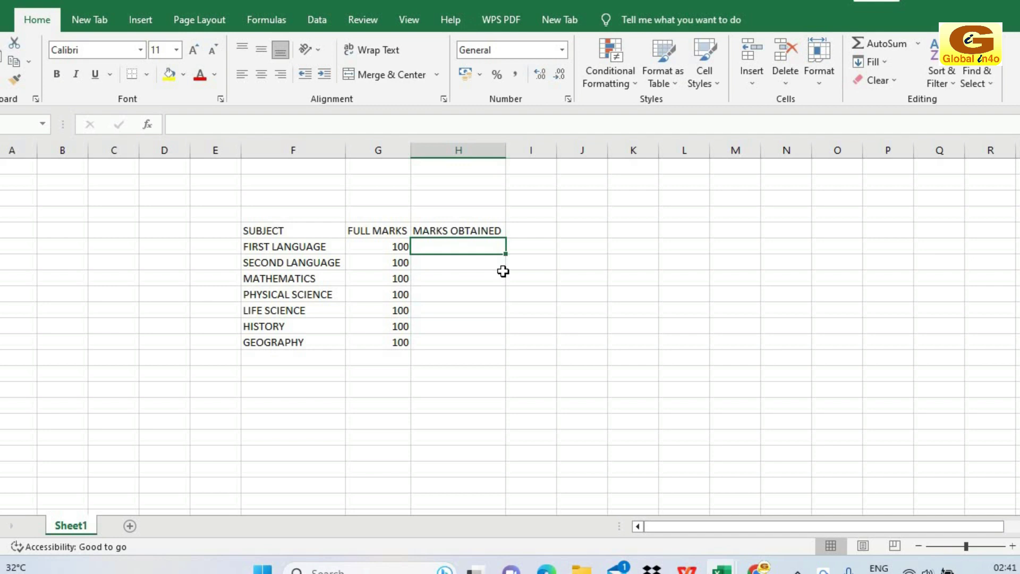
- Enter marks 85, 75, 80, 56, 69, 35 and 60 for the seven subjects
type("85")
key("Return")
type("7")
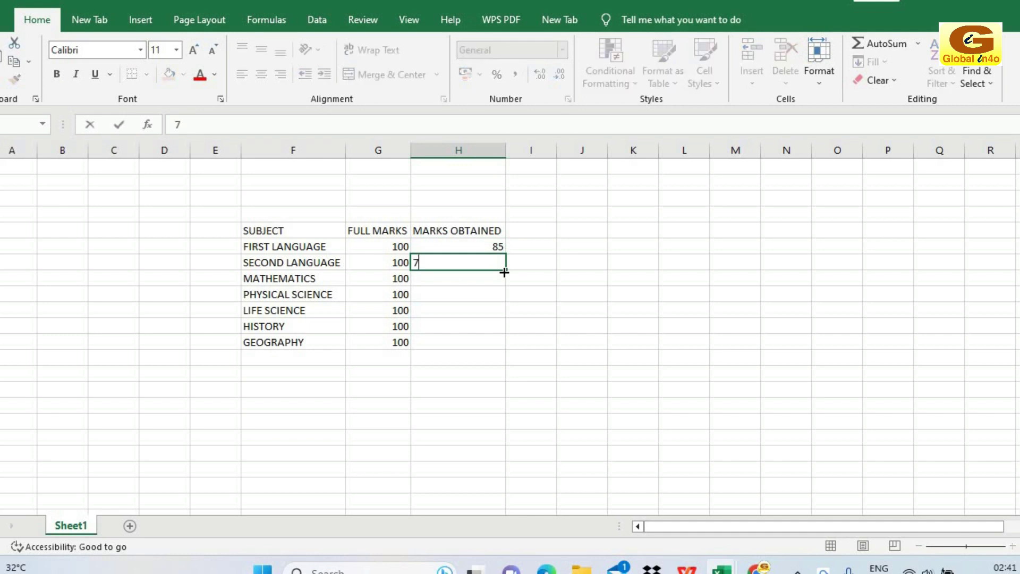
type("5")
key("Return")
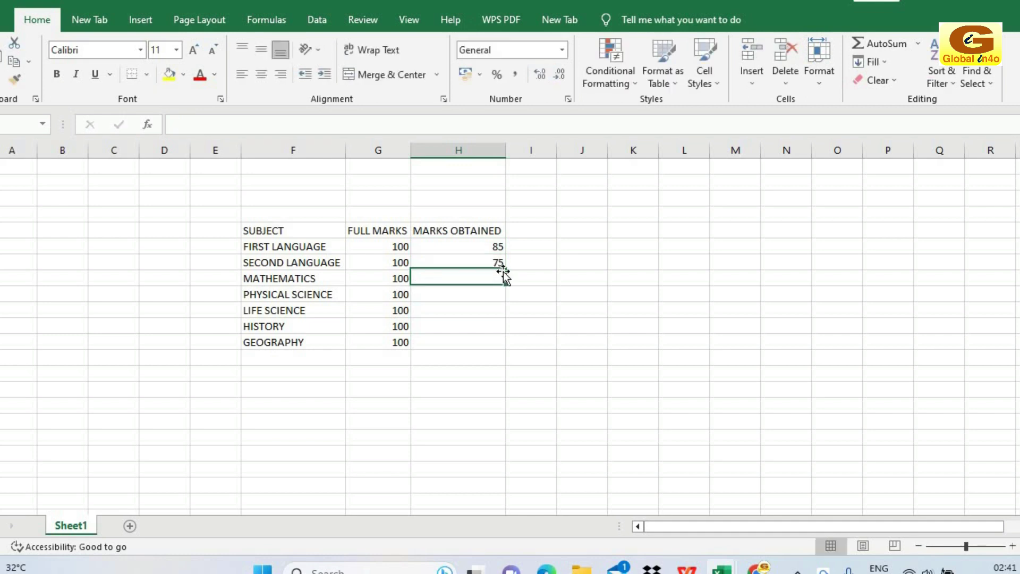
type("80")
key("Return")
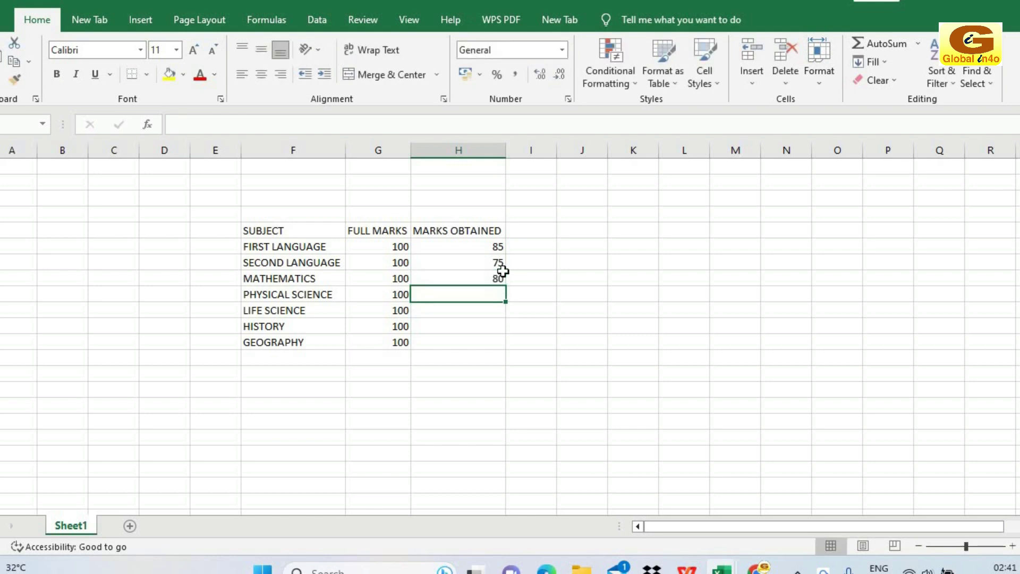
type("56")
key("Return")
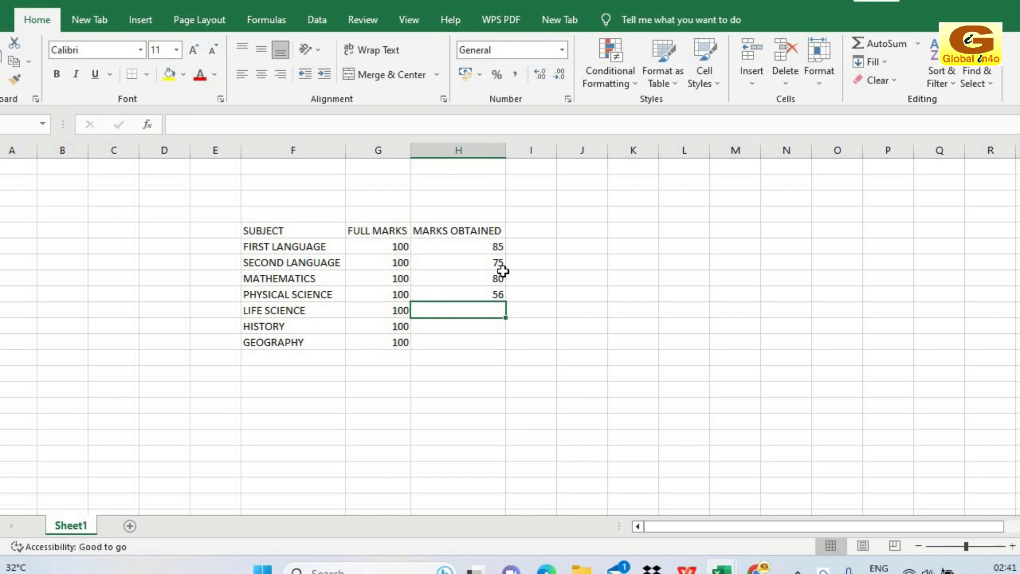
type("69")
key("Return")
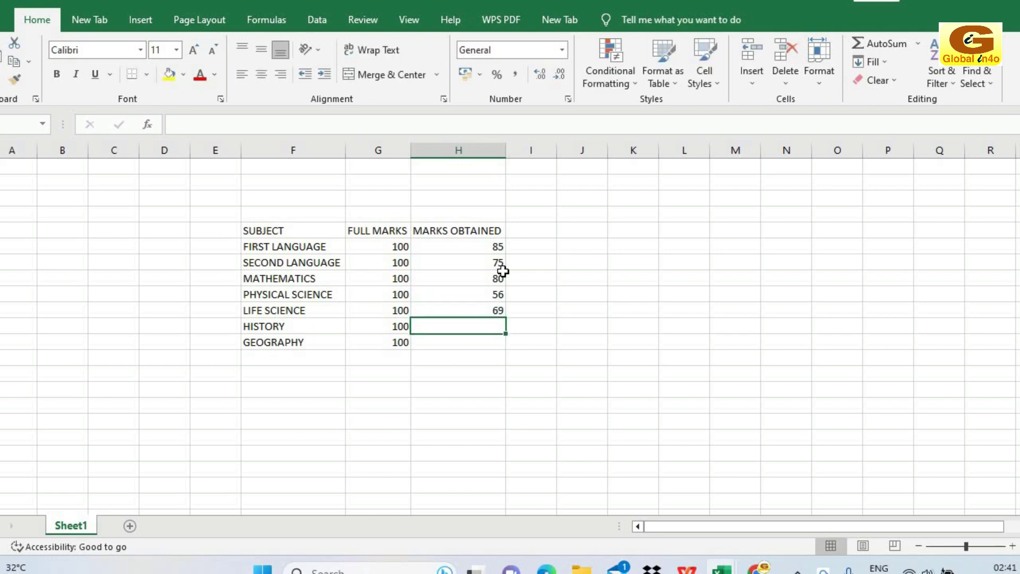
type("35")
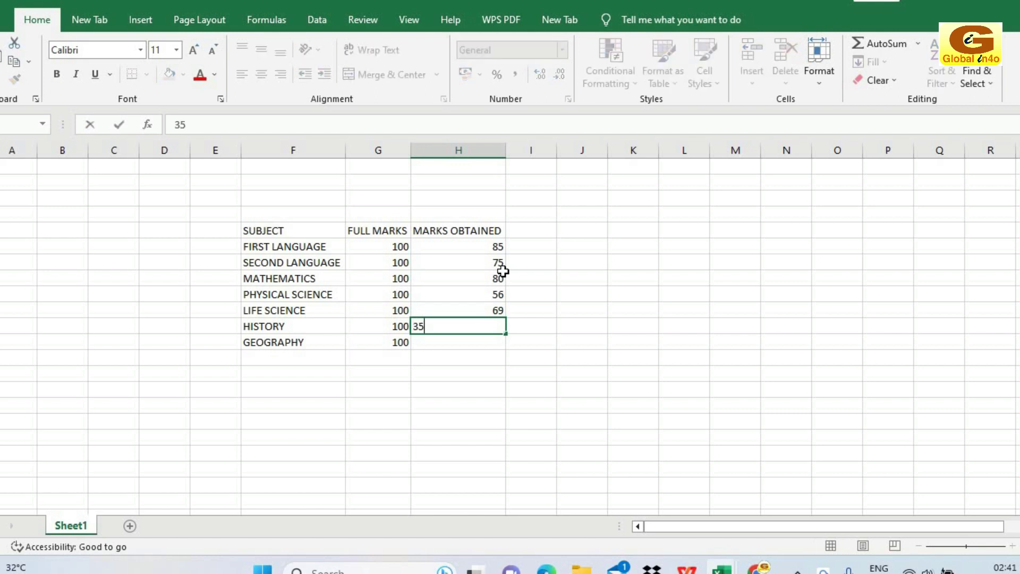
key("Return")
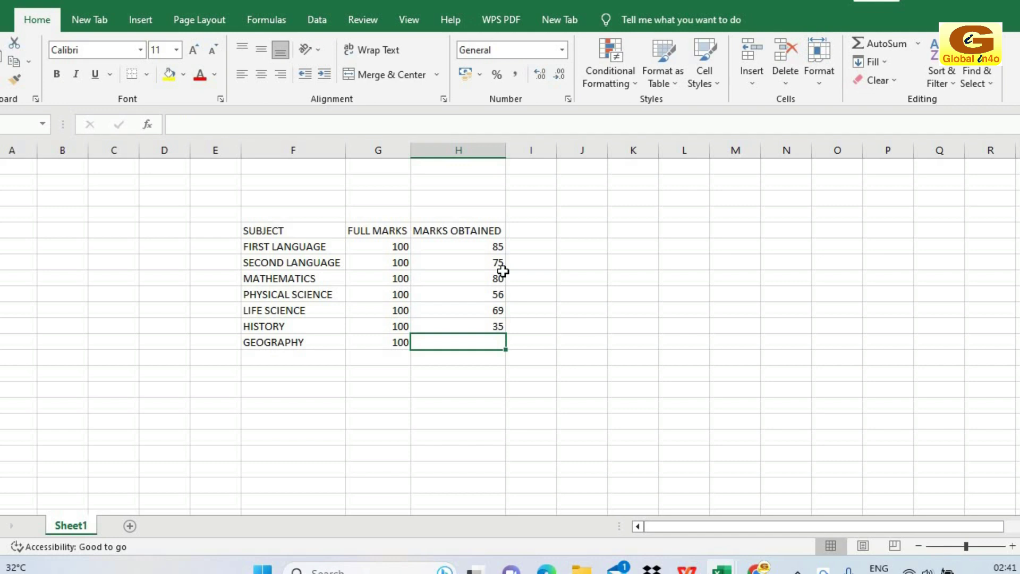
type("60")
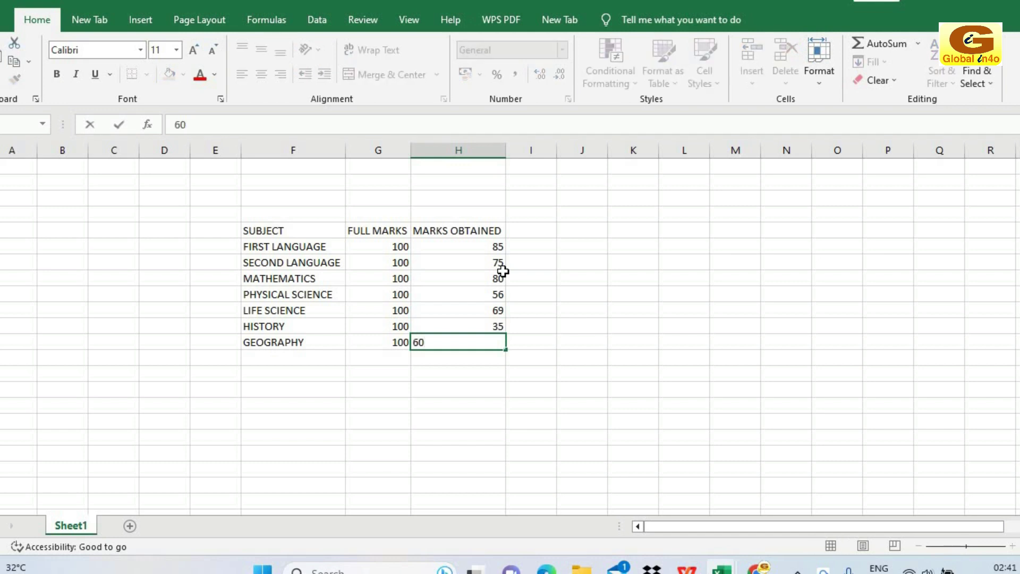
key("Return")
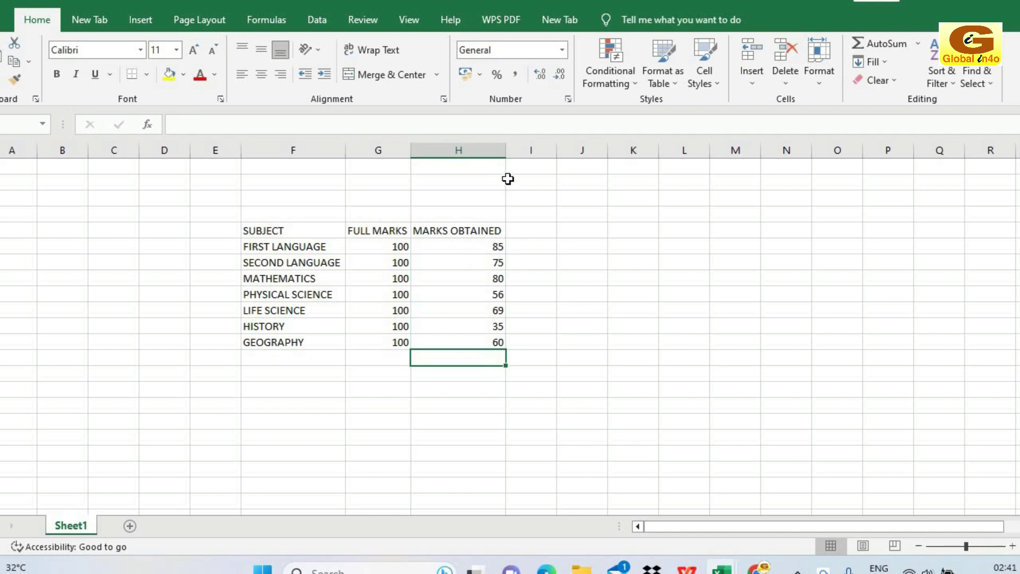
- Adjust the widths of columns G and H and select the table's header row
left_click(505, 150)
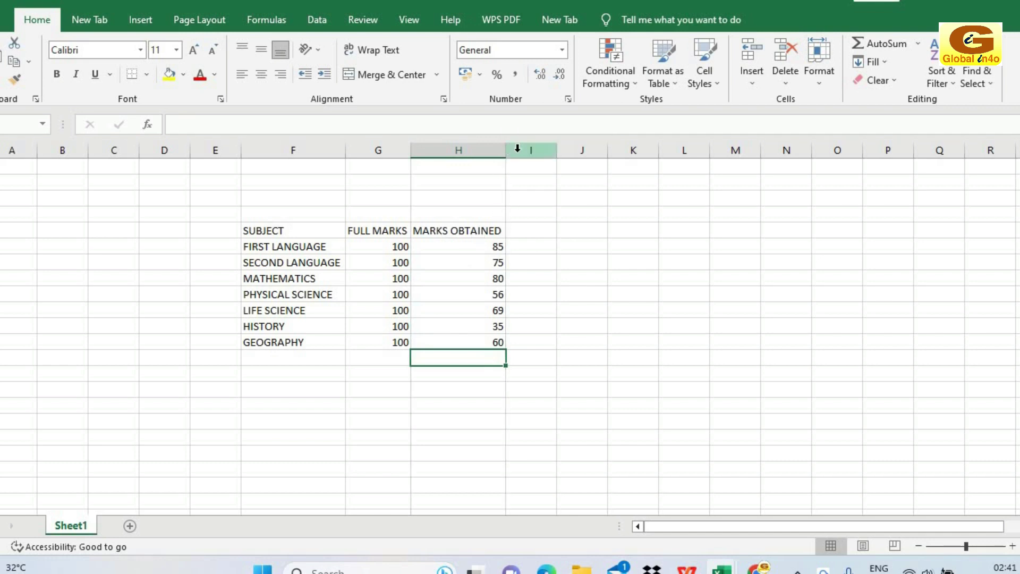
left_click(524, 196)
mouse_move(505, 152)
left_mouse_down()
mouse_move(520, 152)
mouse_move(505, 150)
left_mouse_up()
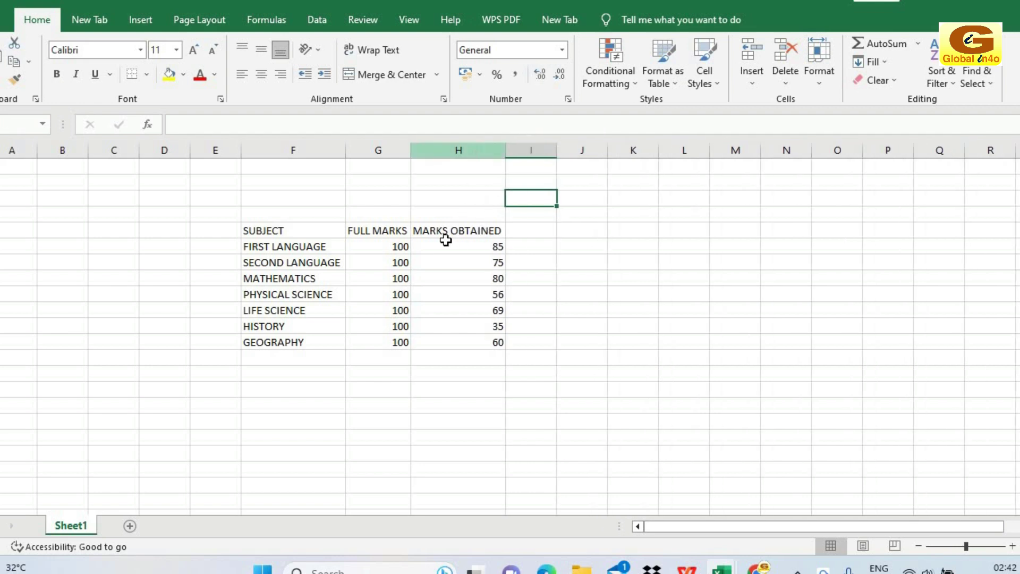
left_click_drag(410, 151, 431, 199)
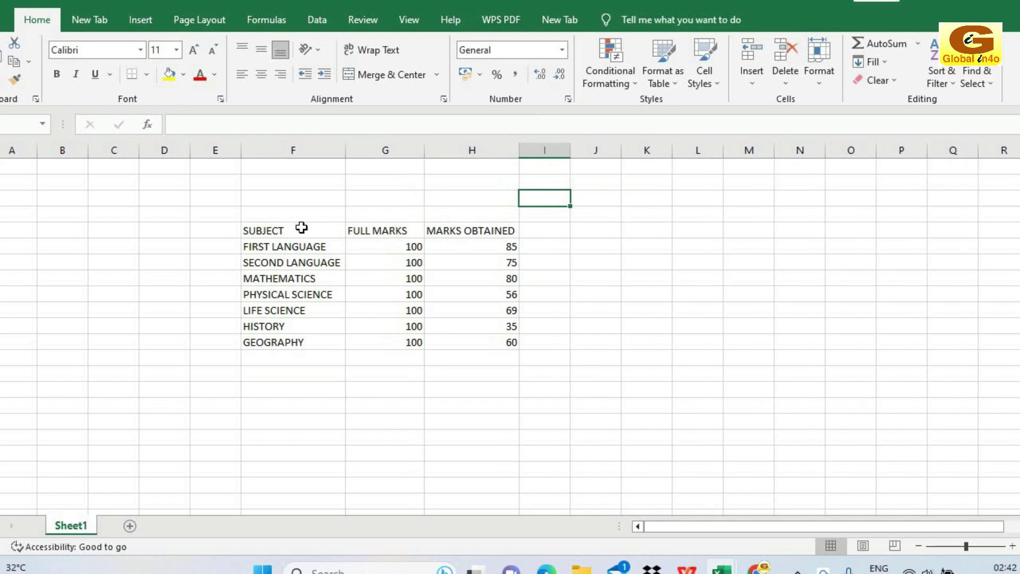
left_click_drag(301, 227, 478, 230)
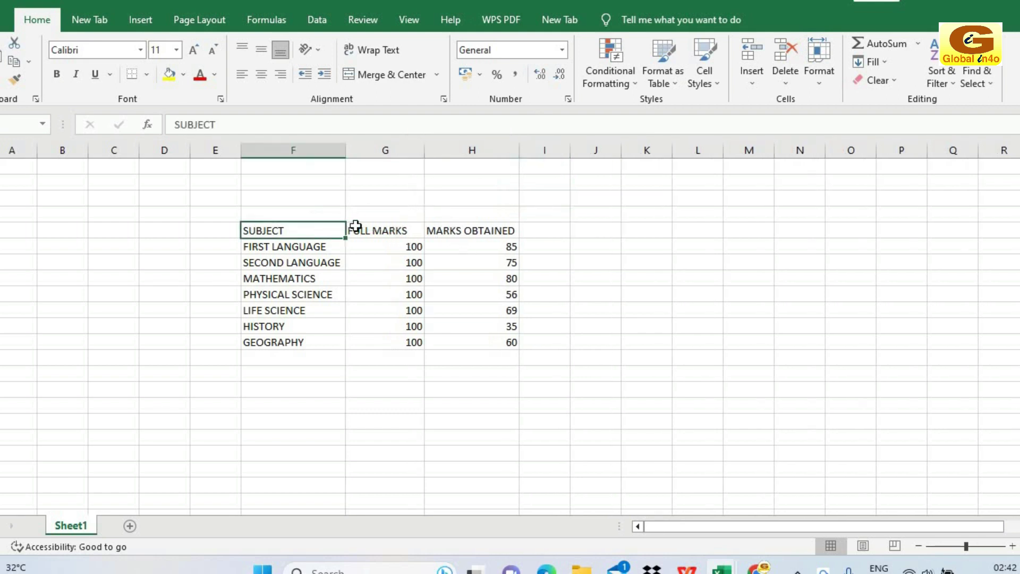
- Give the header row a yellow fill and 16-point font size
left_click(169, 74)
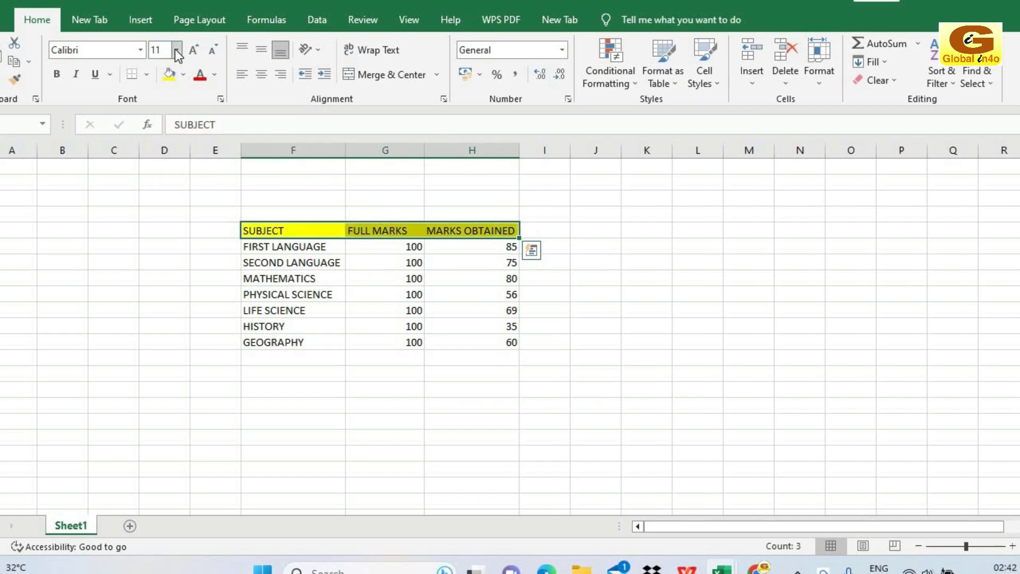
left_click(176, 50)
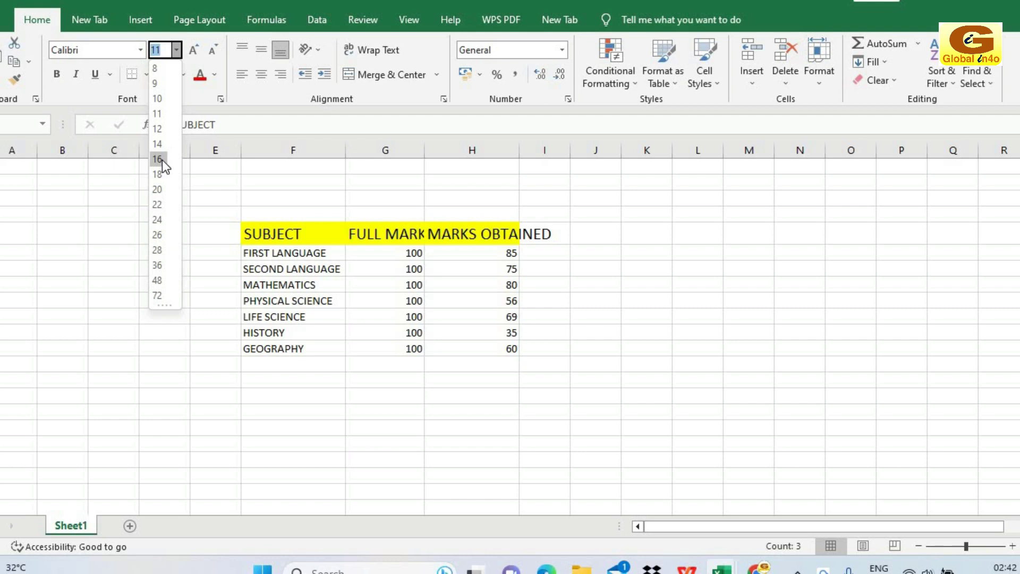
left_click(161, 160)
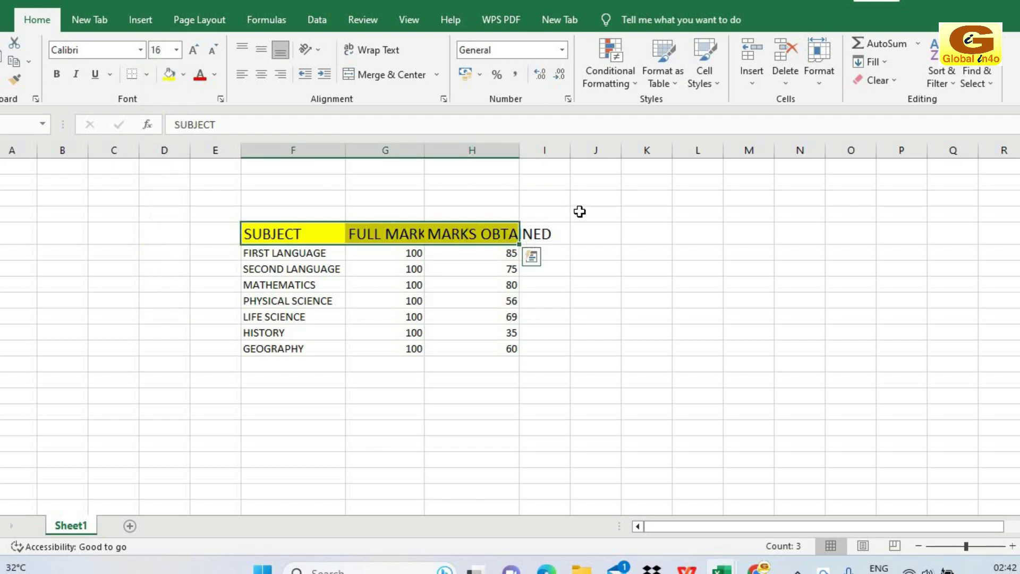
left_click(580, 211)
- Autofit columns F to H to their contents and select the whole marks table
double_click(520, 154)
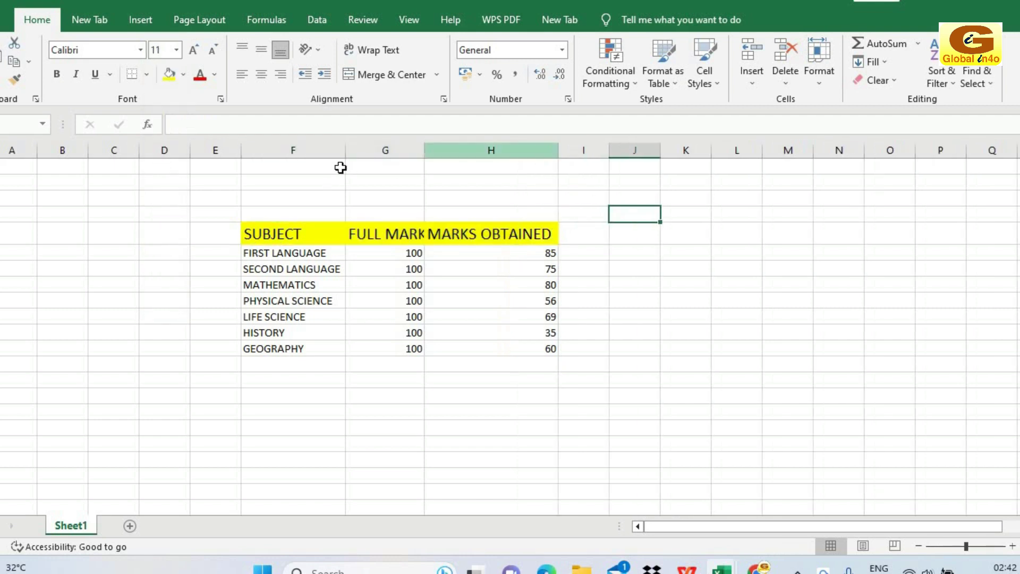
left_click(311, 150)
left_click_drag(389, 147, 558, 142)
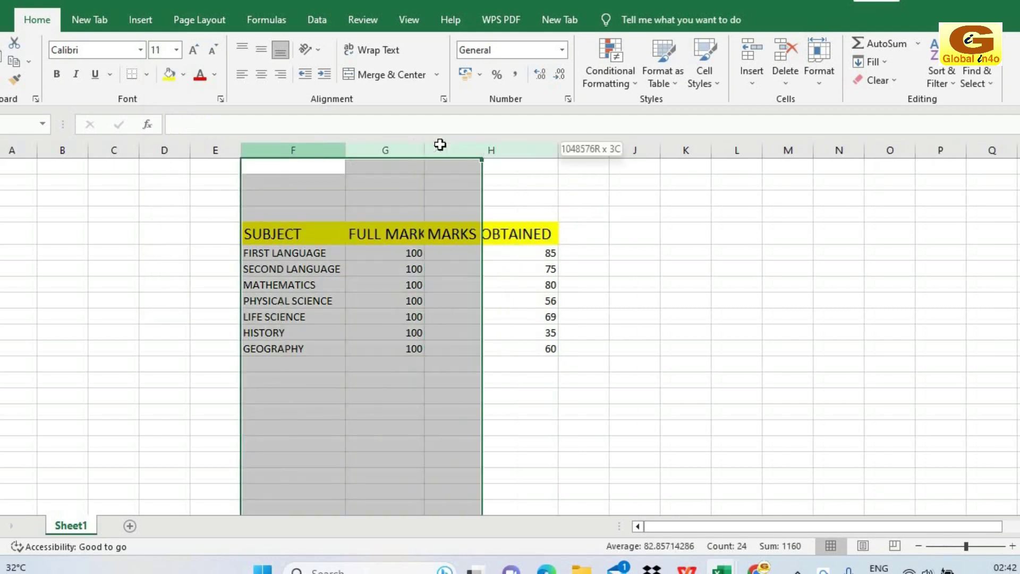
double_click(557, 142)
left_click(644, 218)
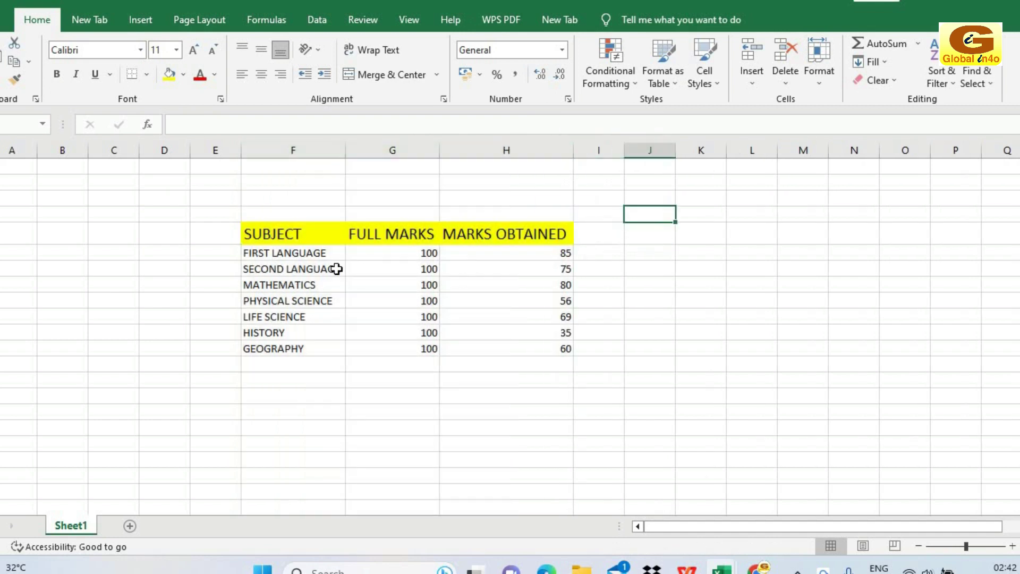
left_click(300, 254)
left_click_drag(290, 234, 530, 351)
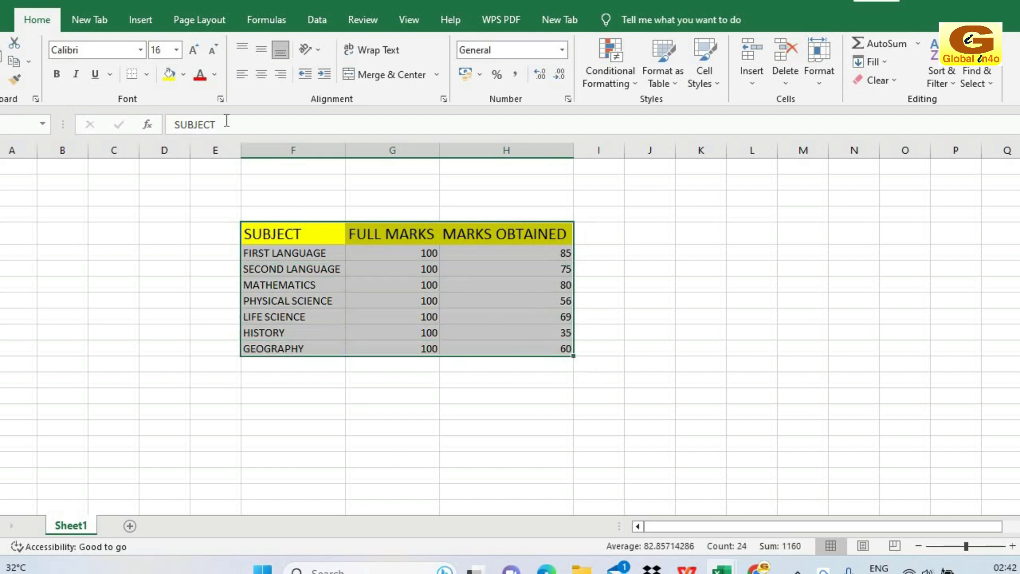
- Centre the table's contents horizontally and vertically and apply All Borders
left_click(260, 74)
left_click(262, 49)
left_click(148, 75)
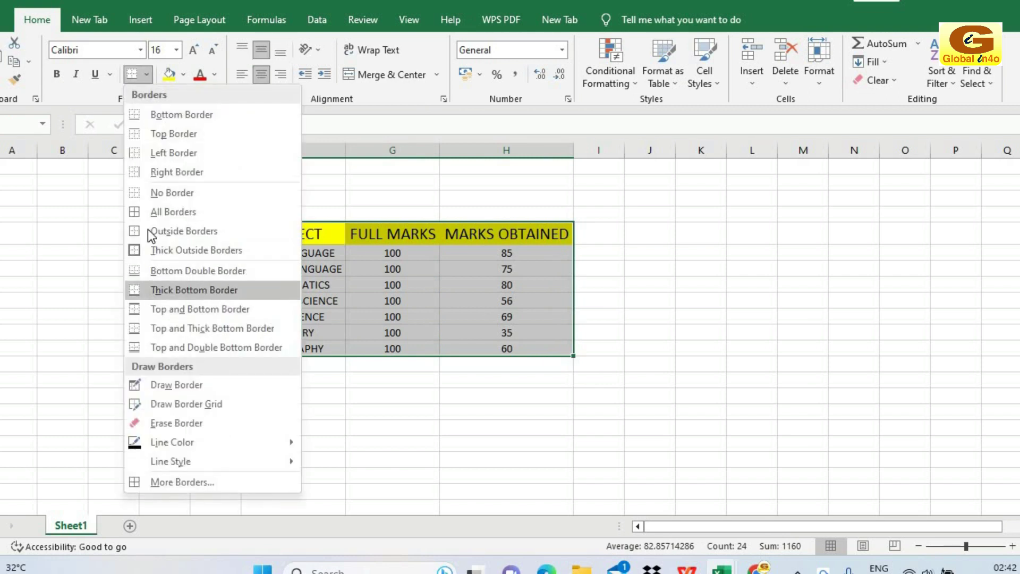
left_click(162, 211)
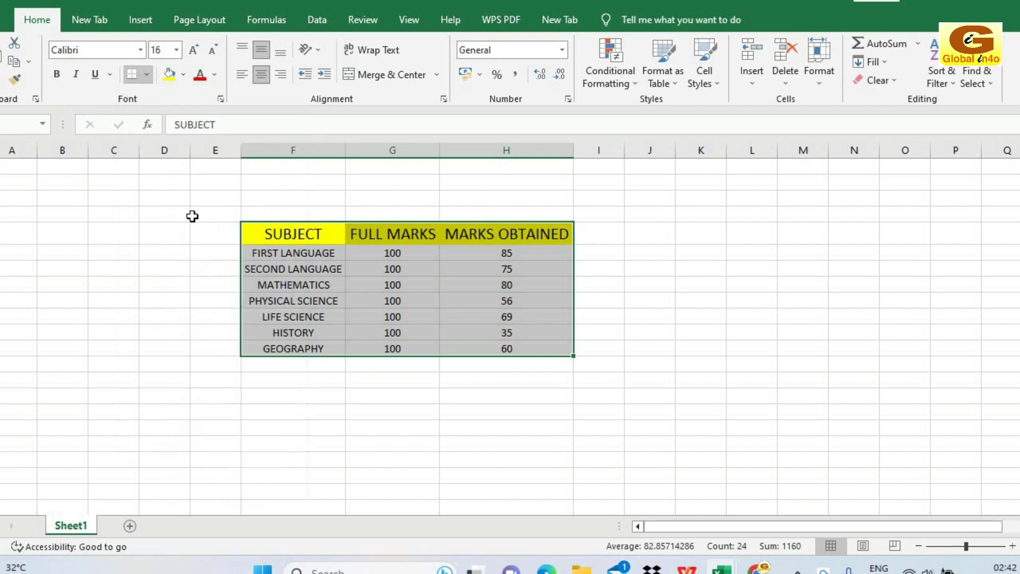
left_click(649, 268)
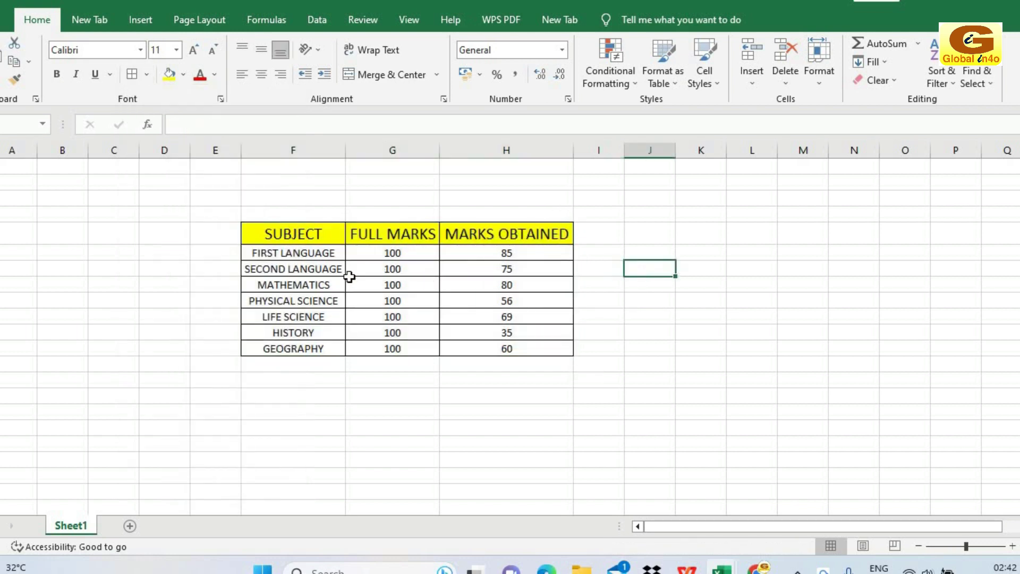
- Left-align the subject names and widen columns F, G, H and I
left_click_drag(351, 151, 367, 151)
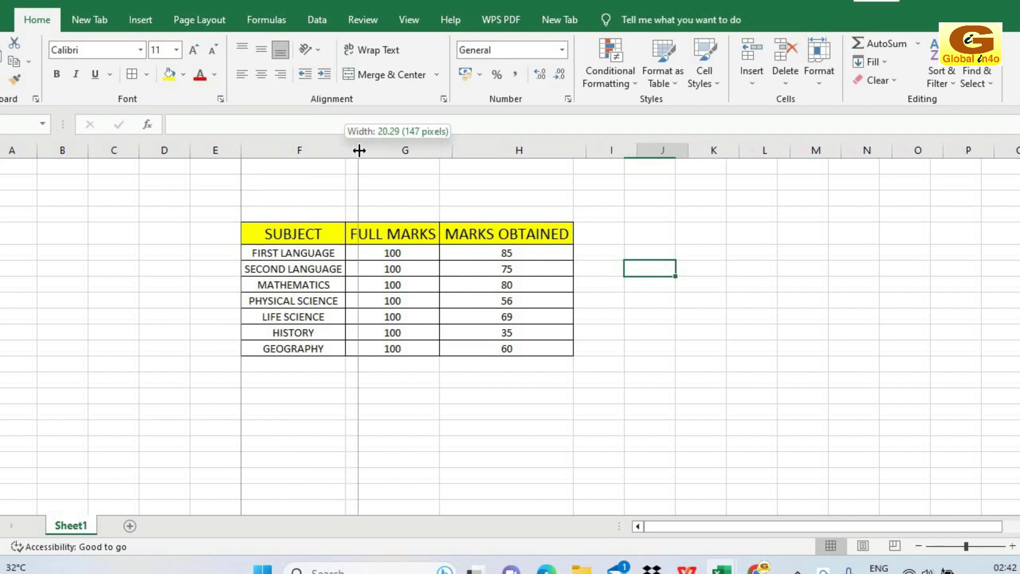
left_click_drag(311, 253, 305, 347)
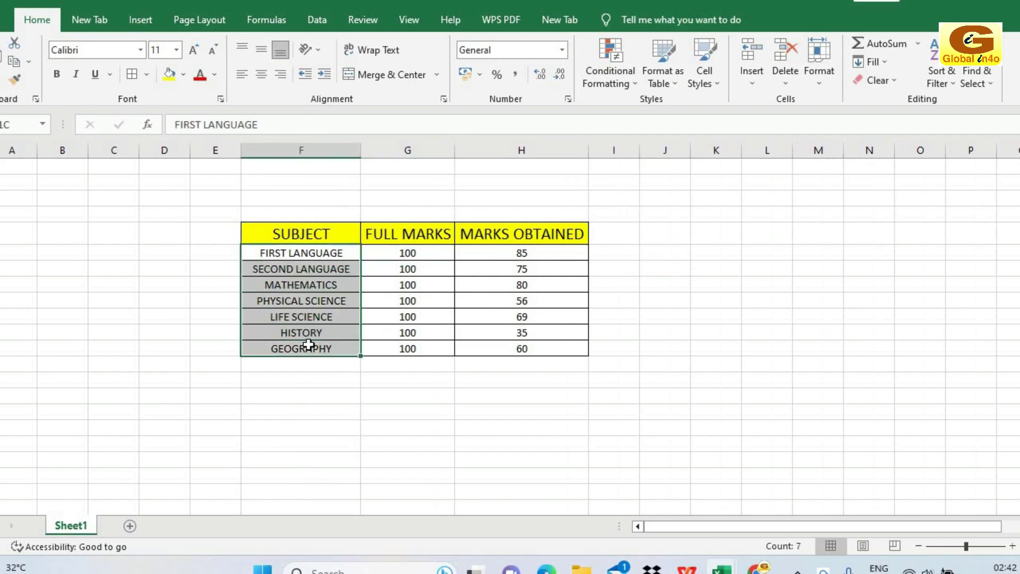
left_click(242, 74)
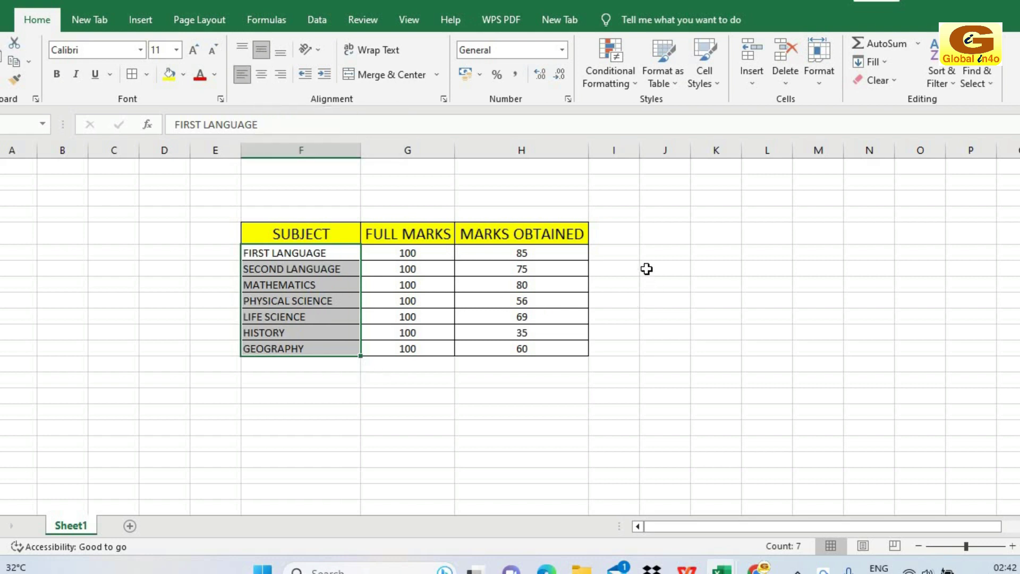
left_click(648, 269)
left_click_drag(454, 151, 467, 153)
left_click_drag(600, 151, 614, 151)
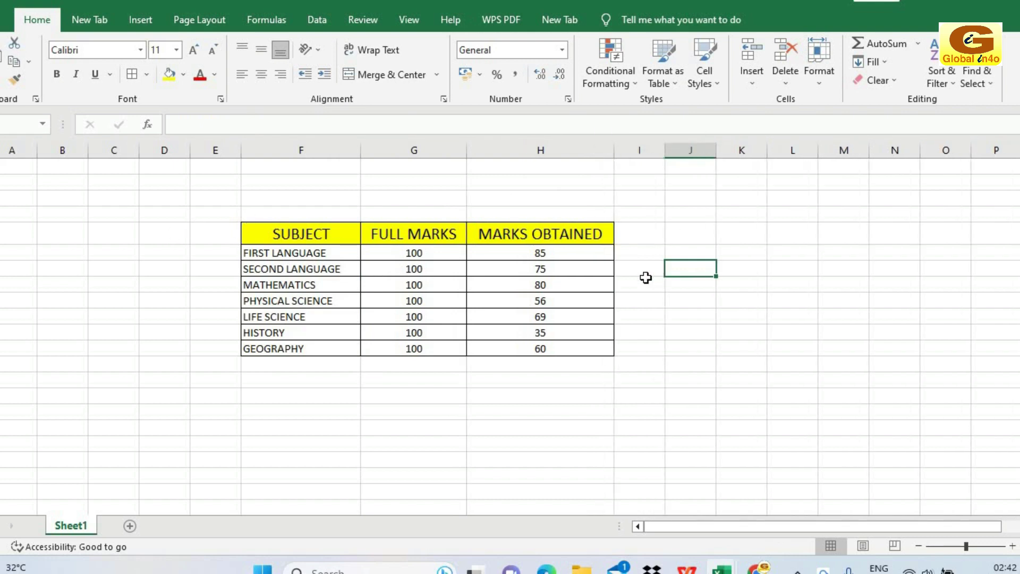
left_click_drag(664, 152, 679, 152)
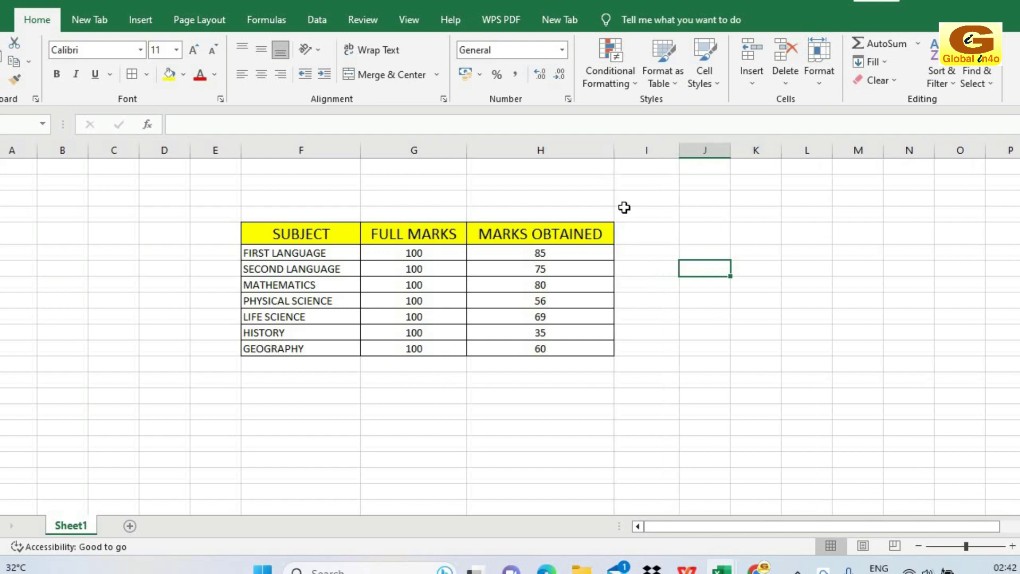
- Type GRADE in I4 and apply All Borders to I4:I11
left_click(657, 232)
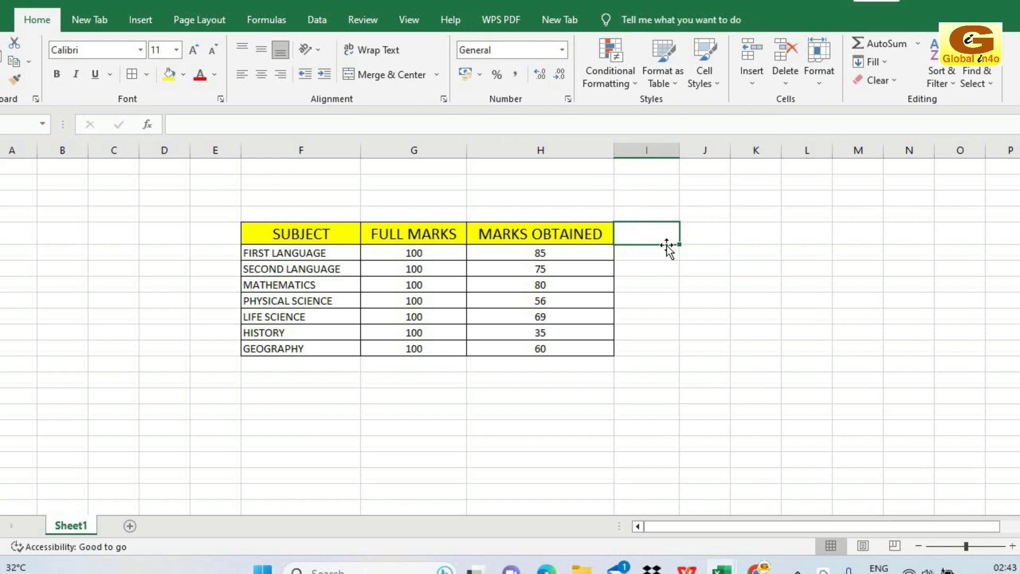
type("G")
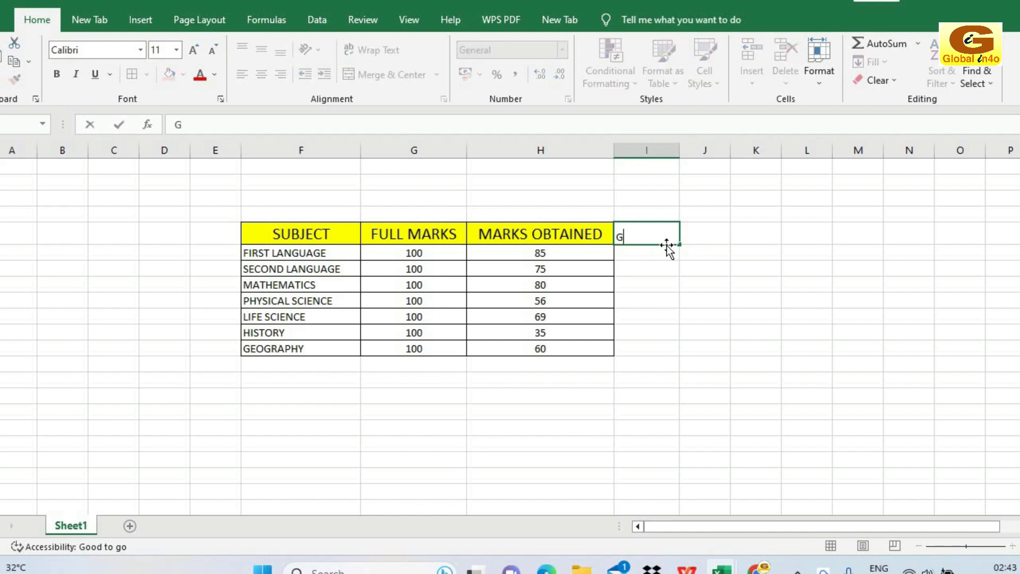
type("RADE")
key("Return")
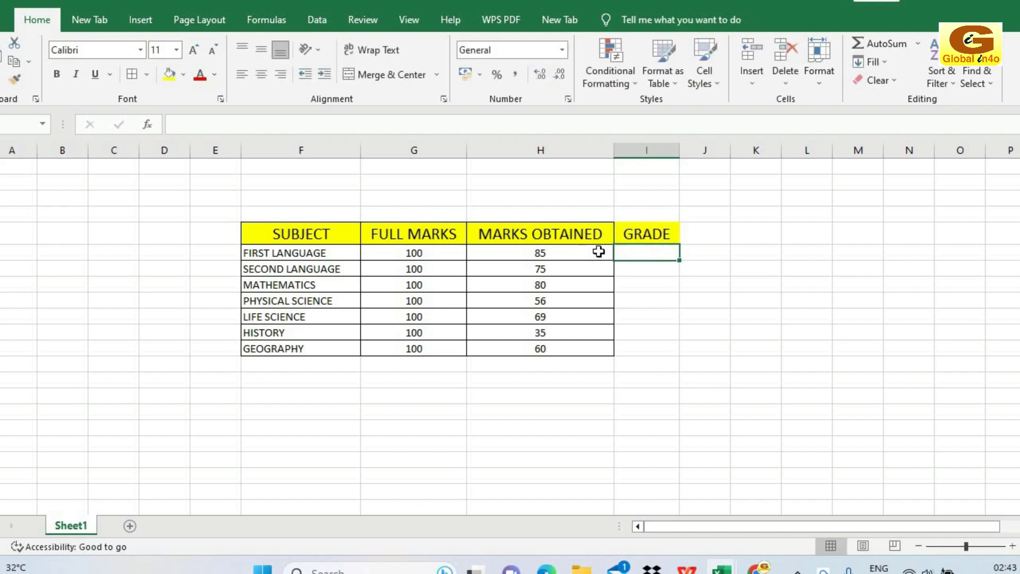
left_click_drag(635, 232, 642, 349)
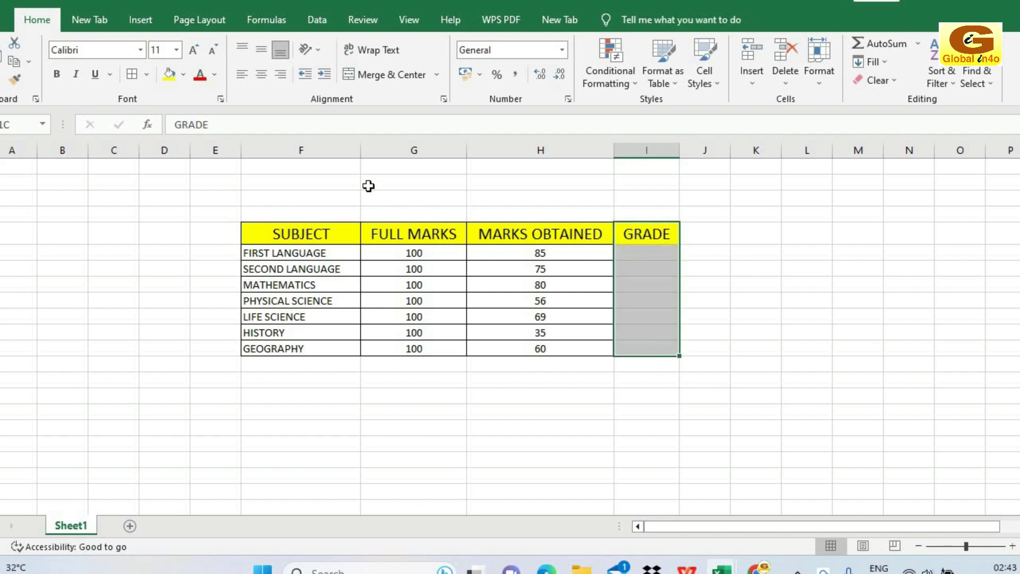
left_click(146, 74)
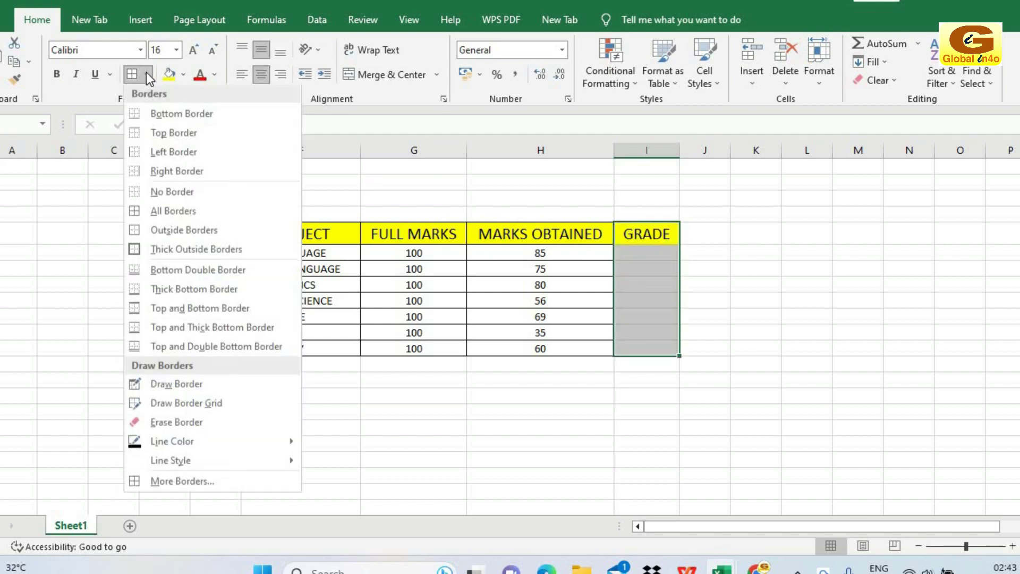
left_click(156, 212)
left_click(712, 281)
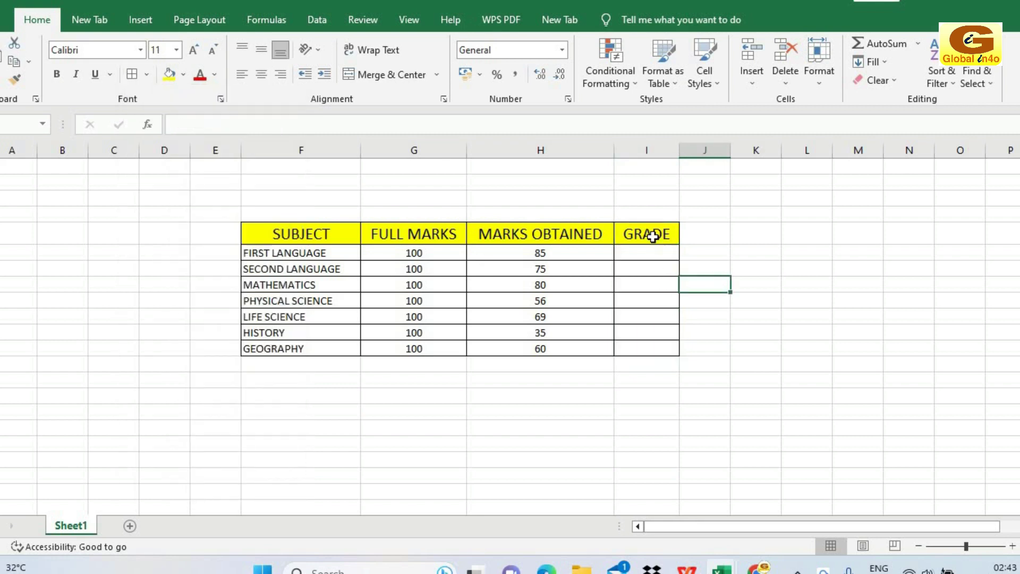
left_click(748, 240)
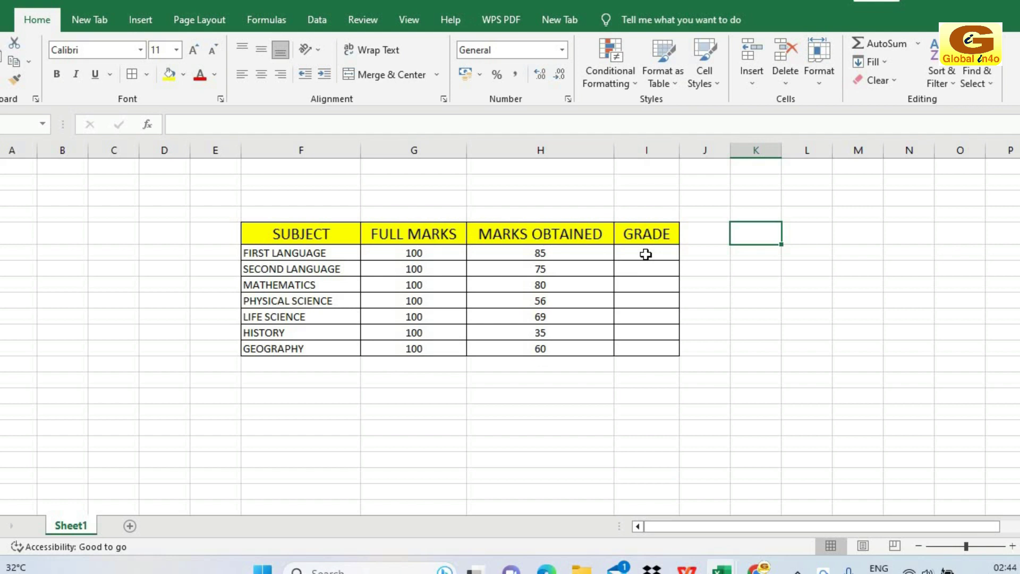
left_click(646, 254)
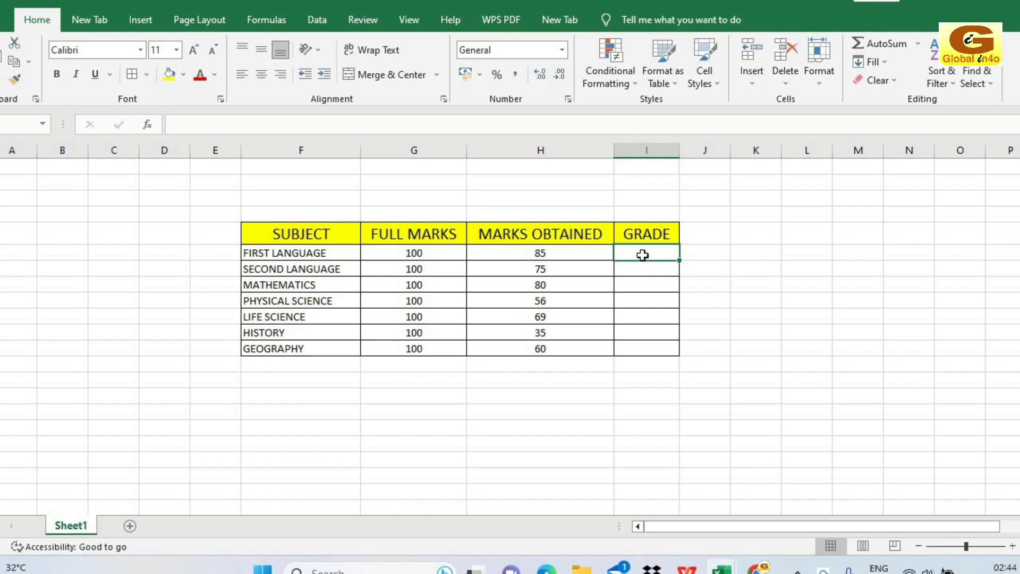
- Enter =IF(H6<=35,"C",IF(H6<=75,"B",IF(H6<=100,"A",))) as the FIRST LANGUAGE grade formula
type("=")
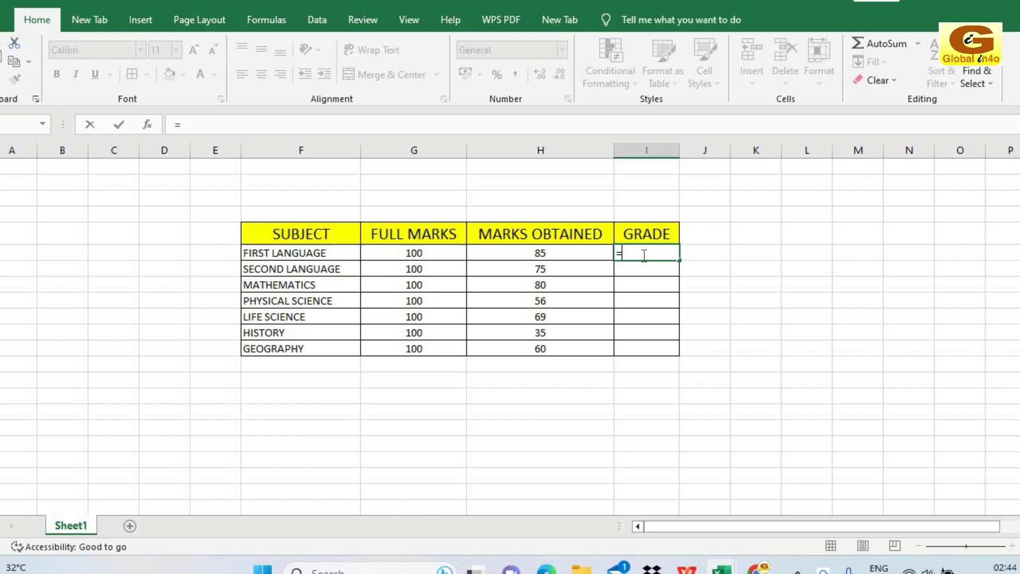
type("IF")
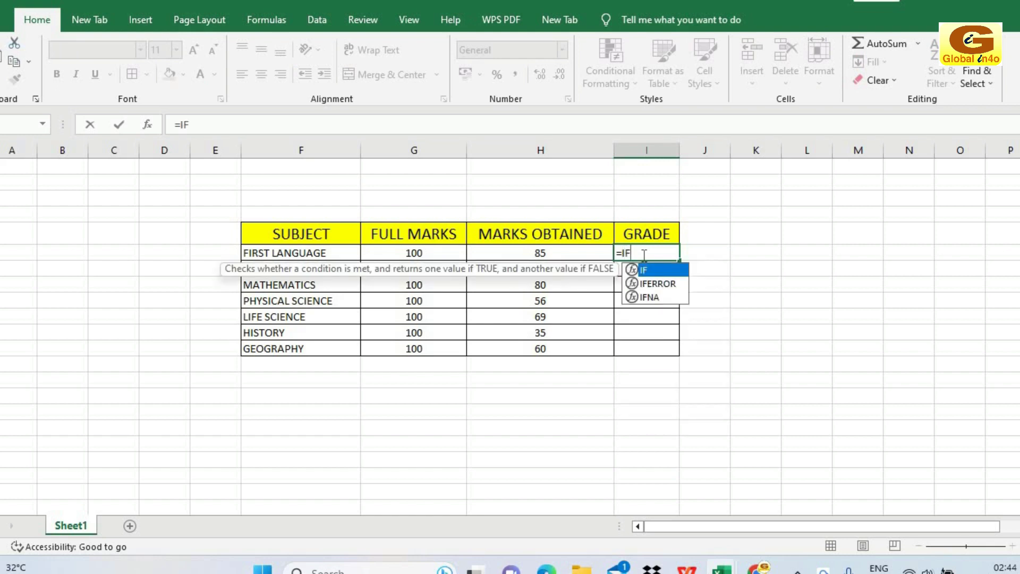
type("(")
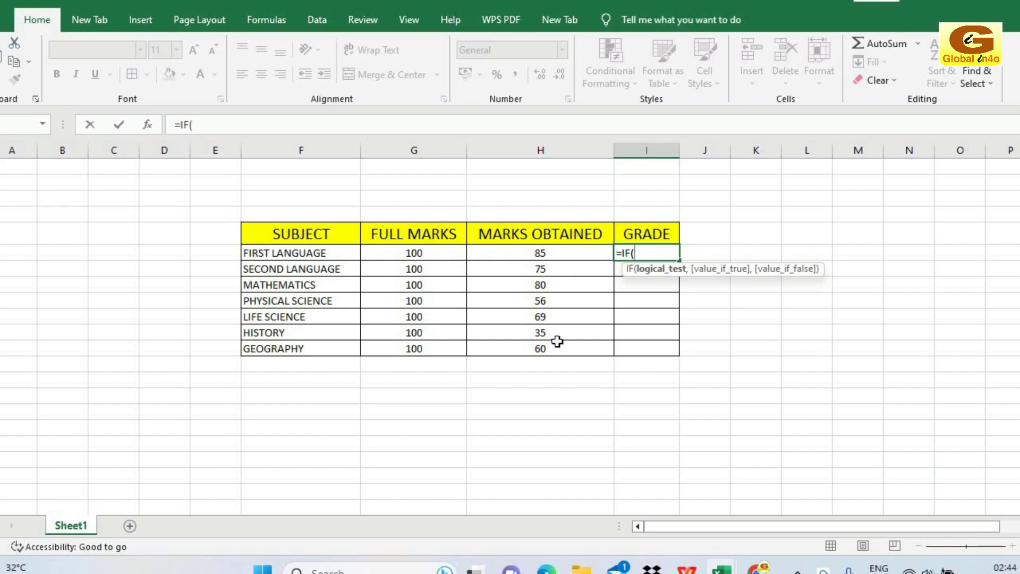
left_click(553, 254)
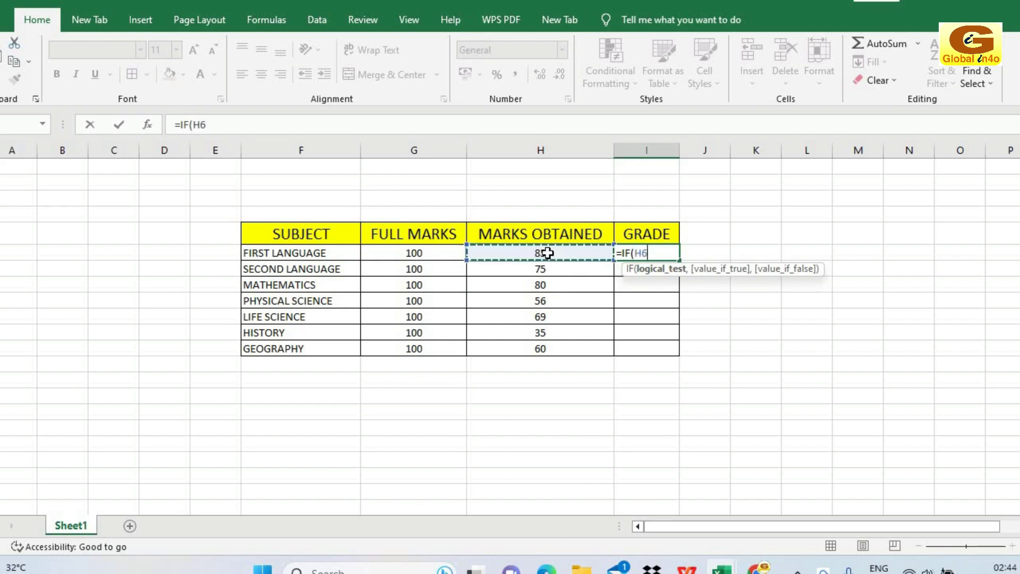
type("<=35")
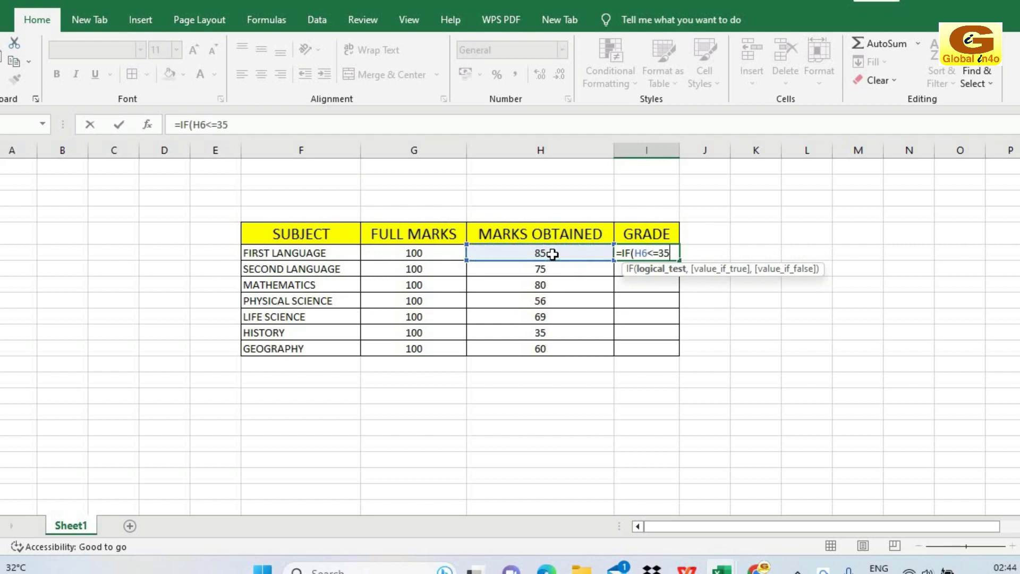
type(",\"")
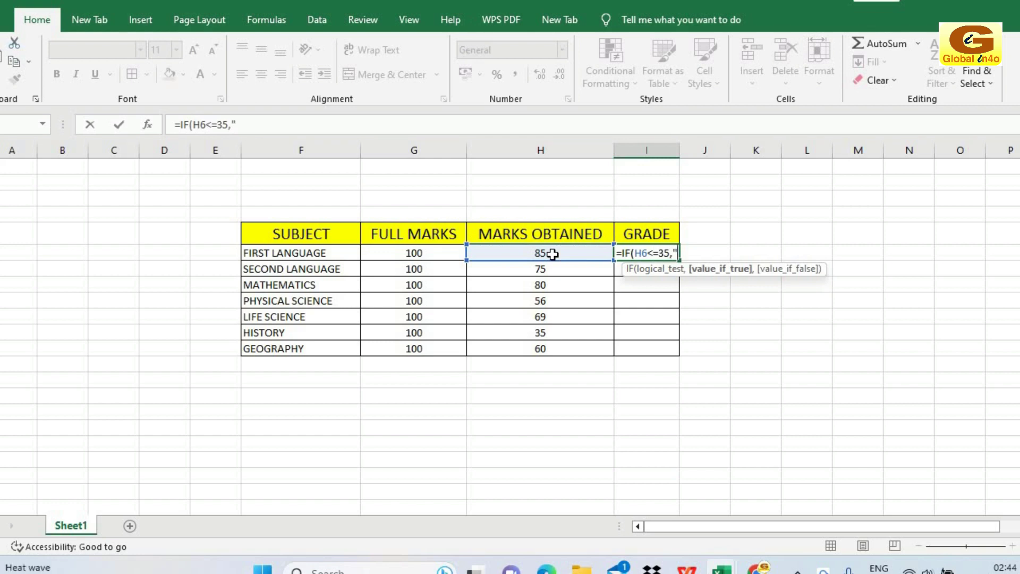
type("C")
type("\"")
type(",")
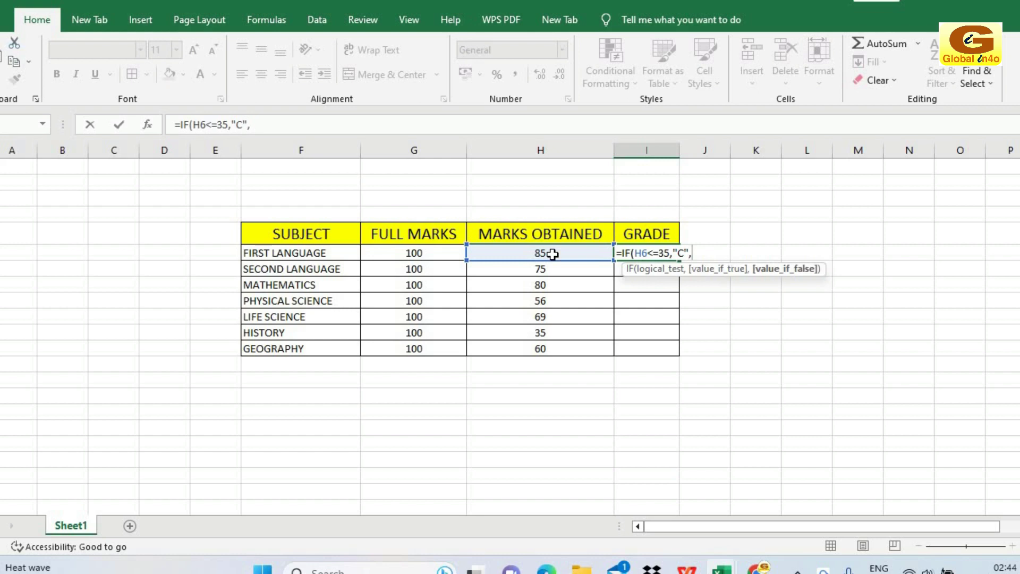
type("IF")
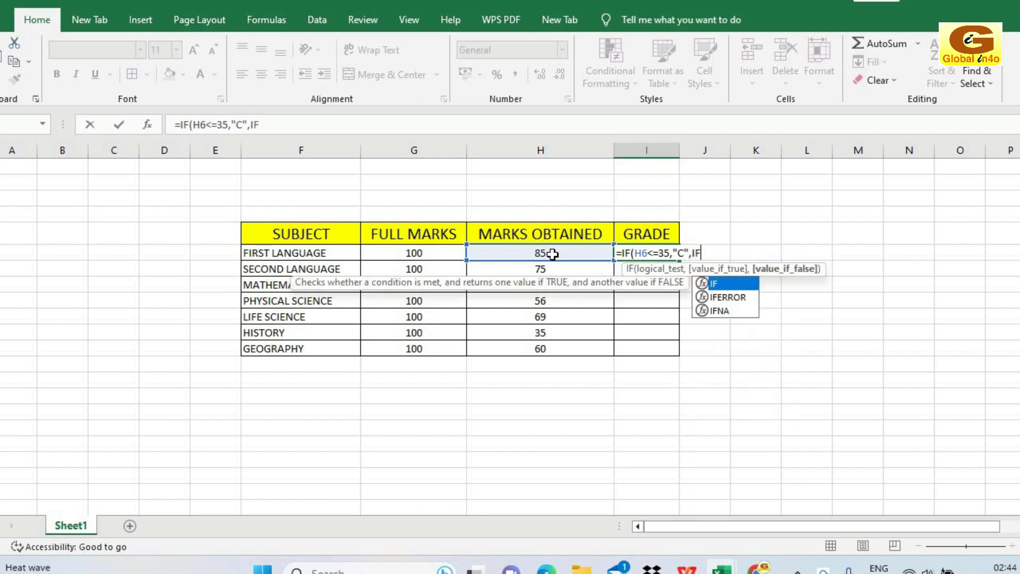
type("(")
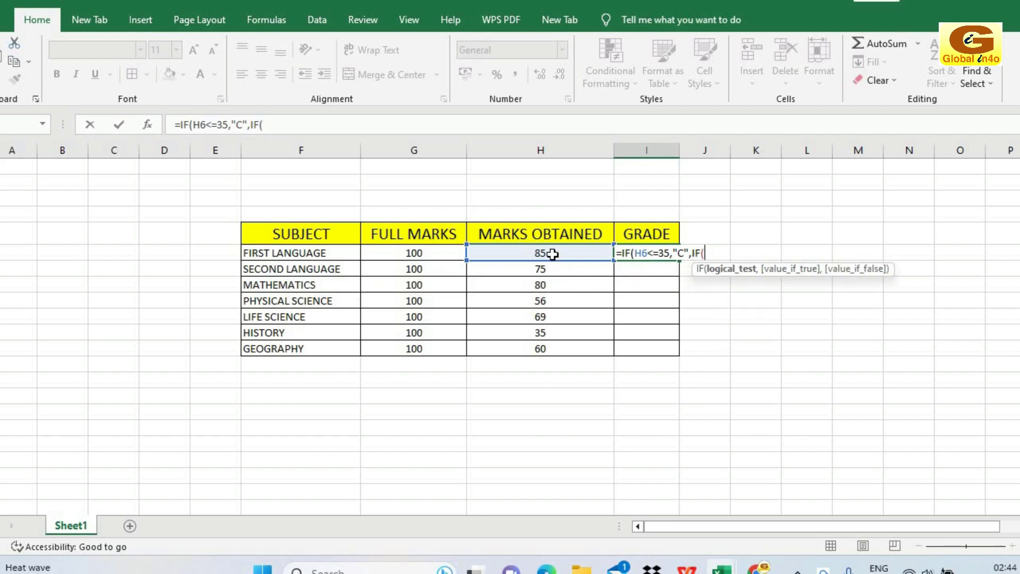
left_click(553, 254)
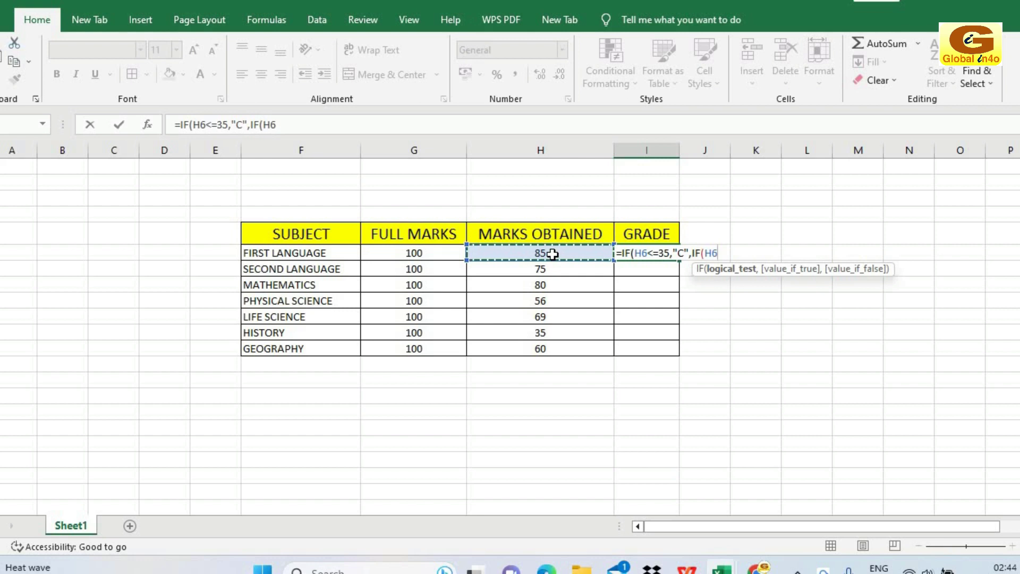
type("<=")
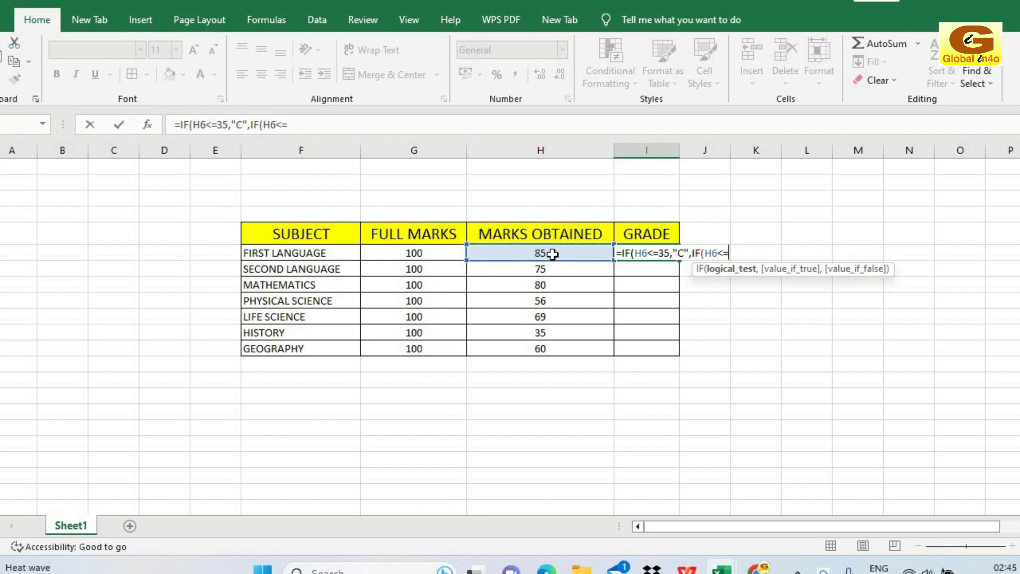
type("75")
type(",\"")
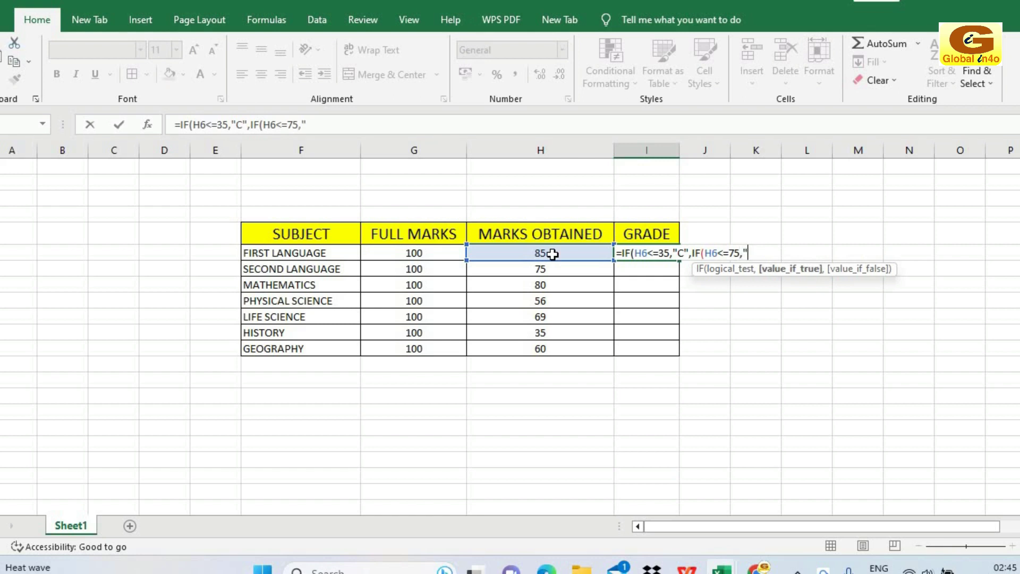
type("B\",")
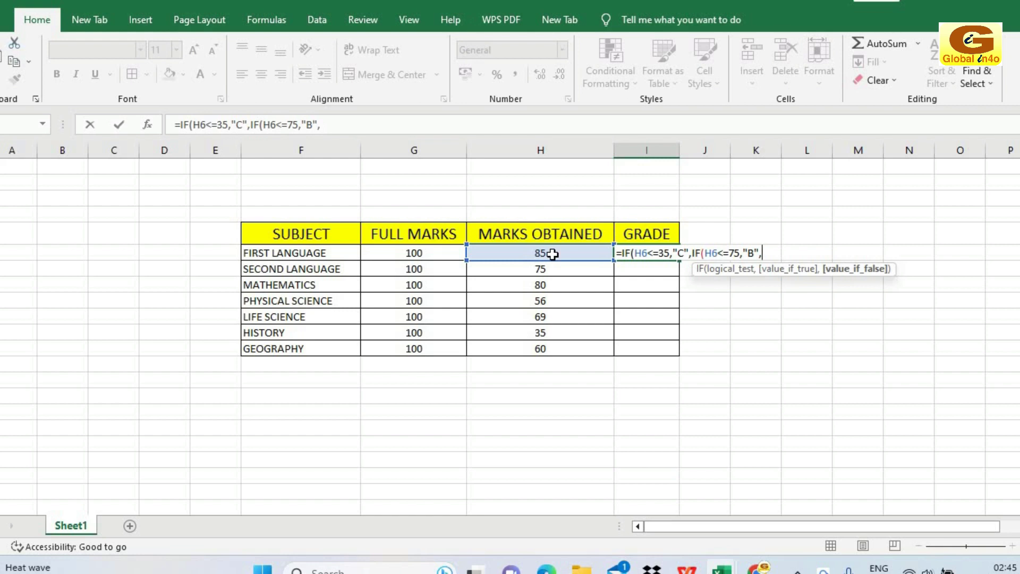
type("IF")
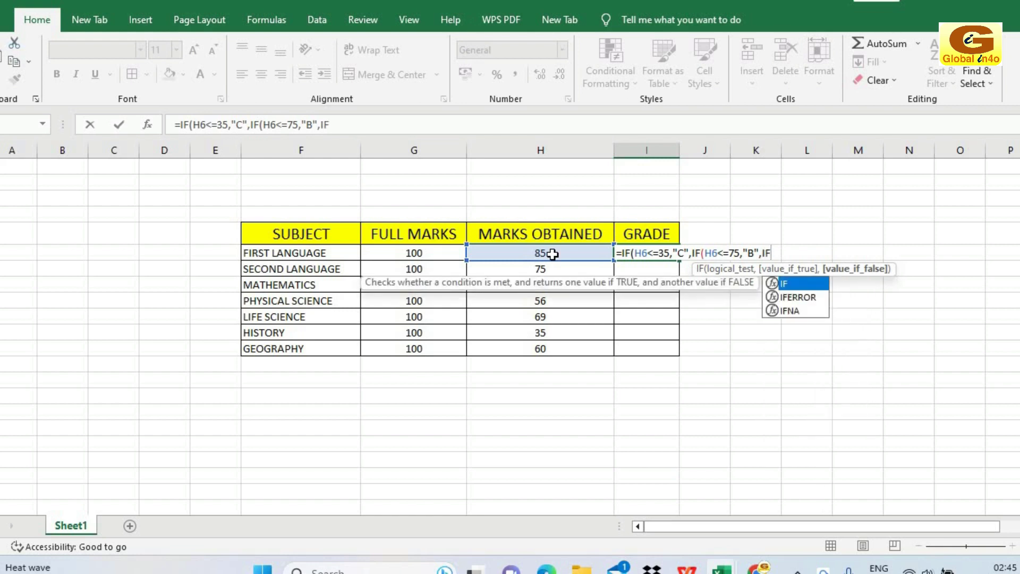
type("(")
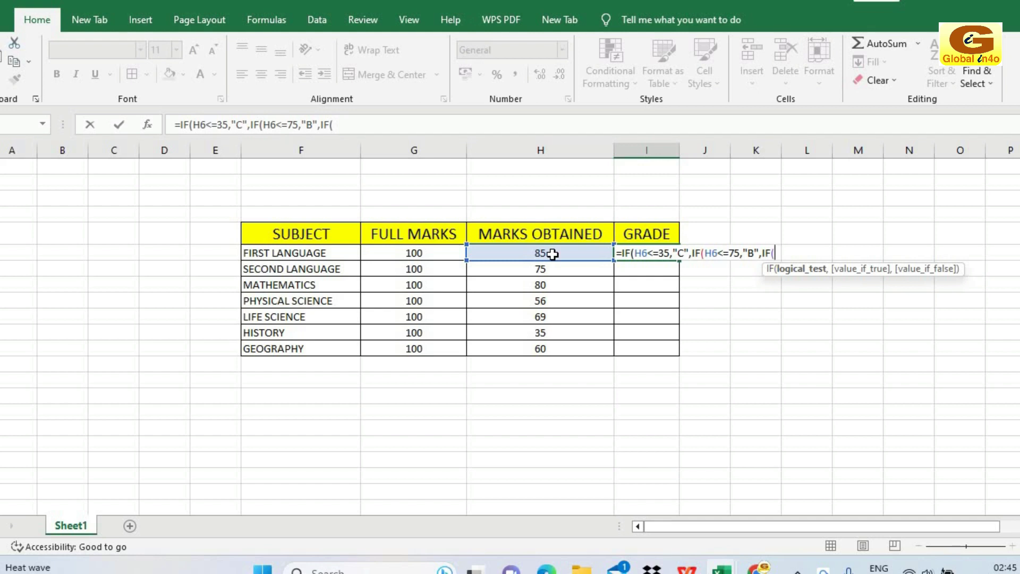
left_click(552, 254)
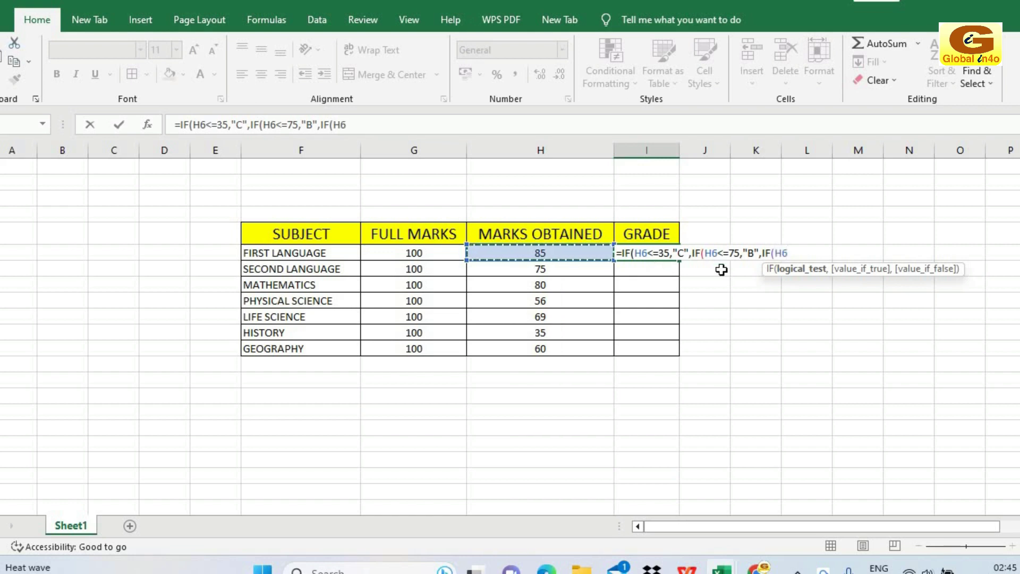
type("<=100")
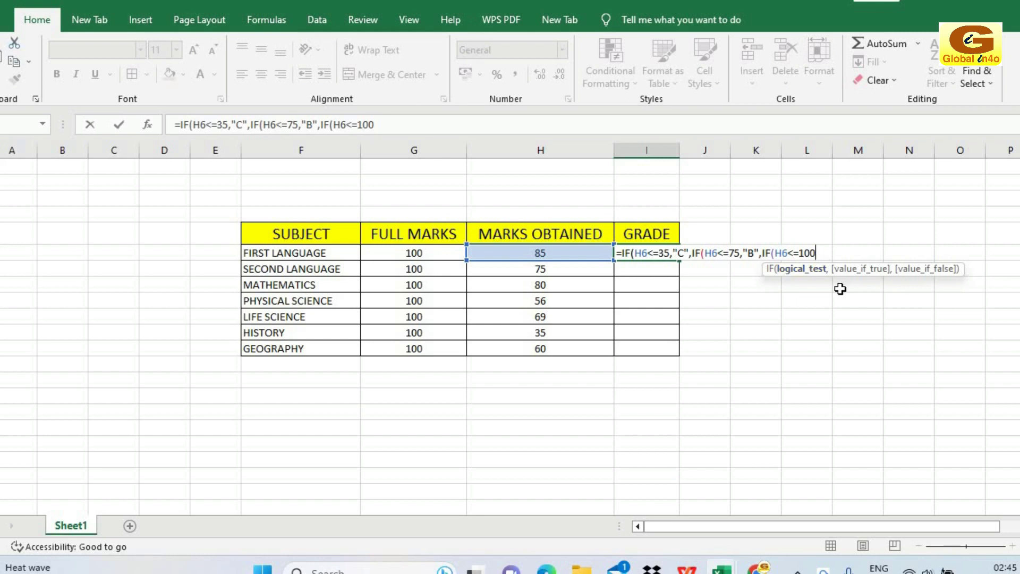
type(",\"")
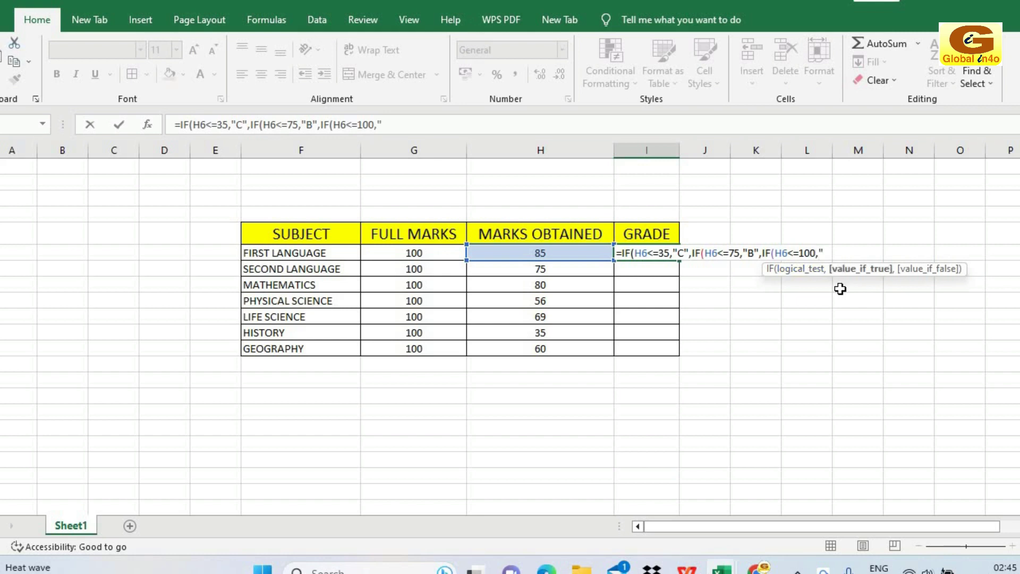
type("A")
type("\"")
type(",")
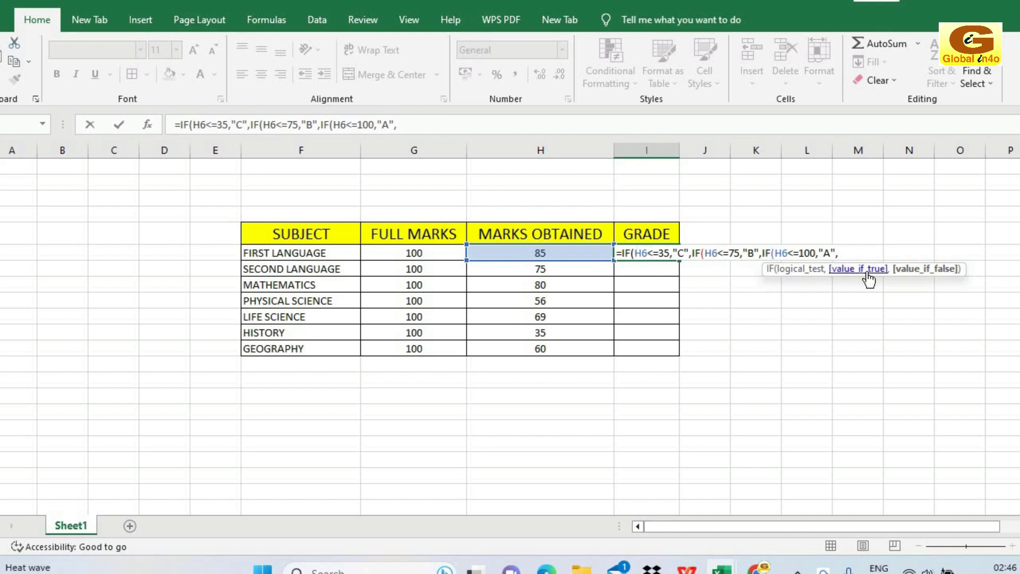
type(")")
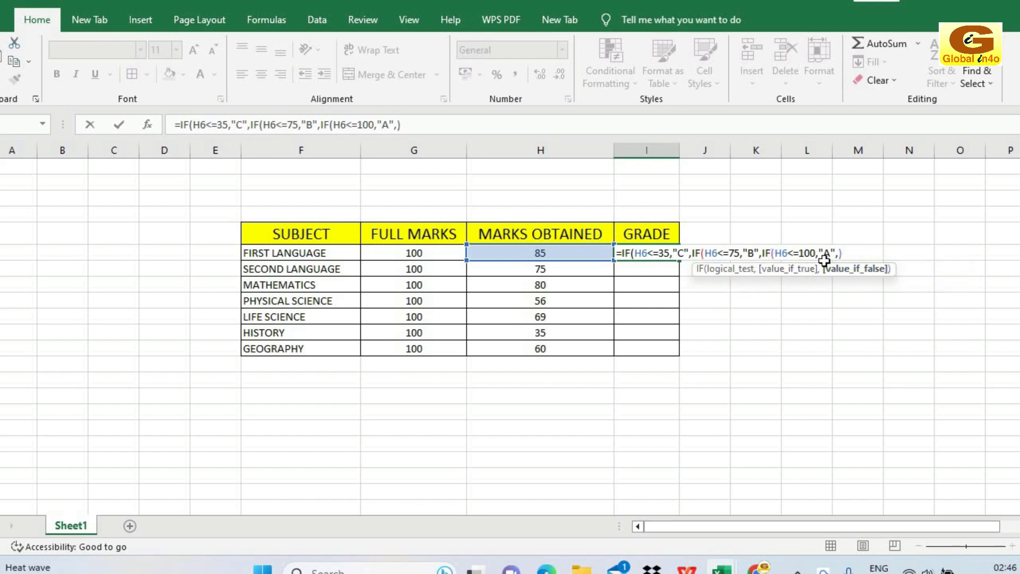
type(")")
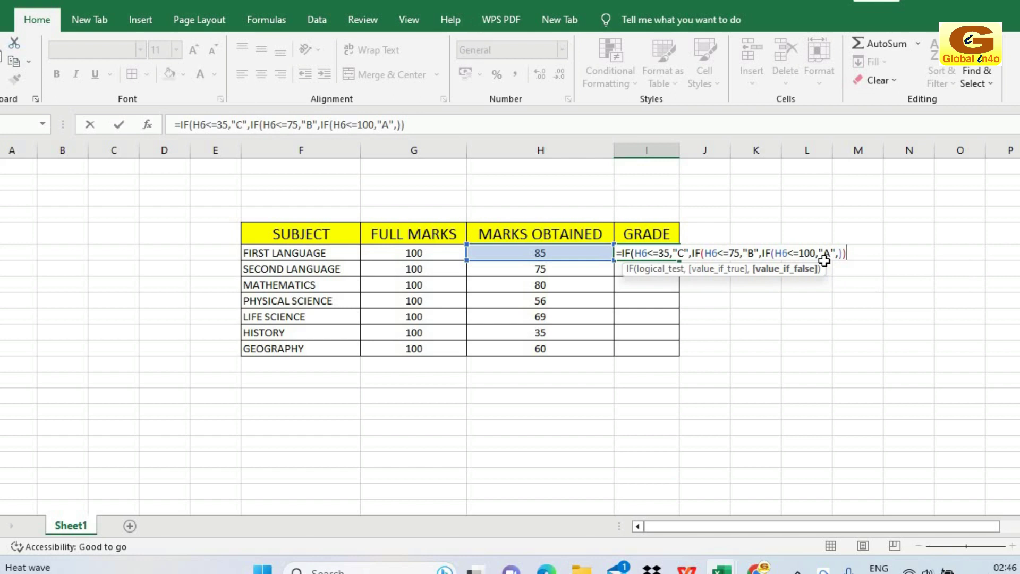
type(")")
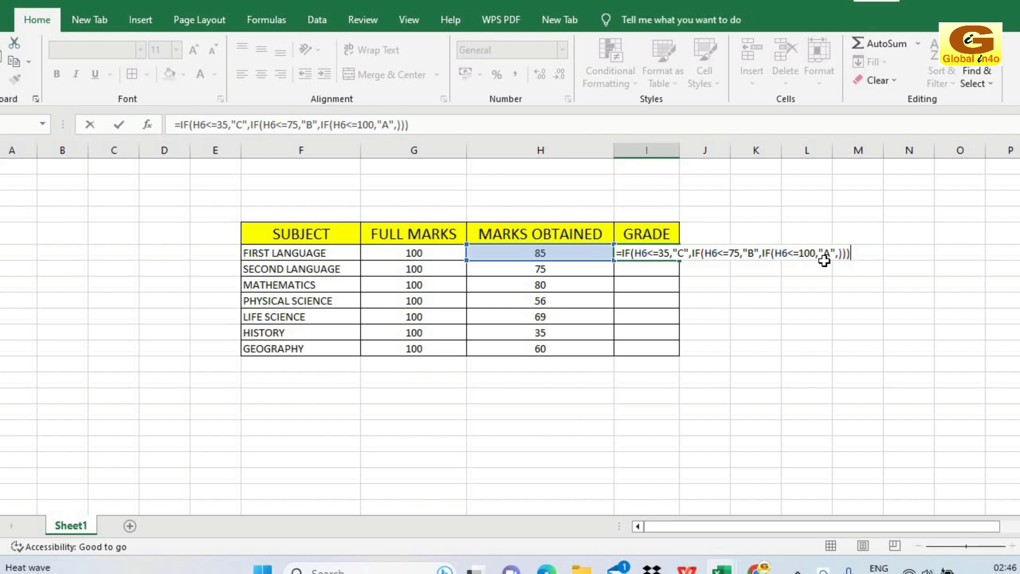
key("Return")
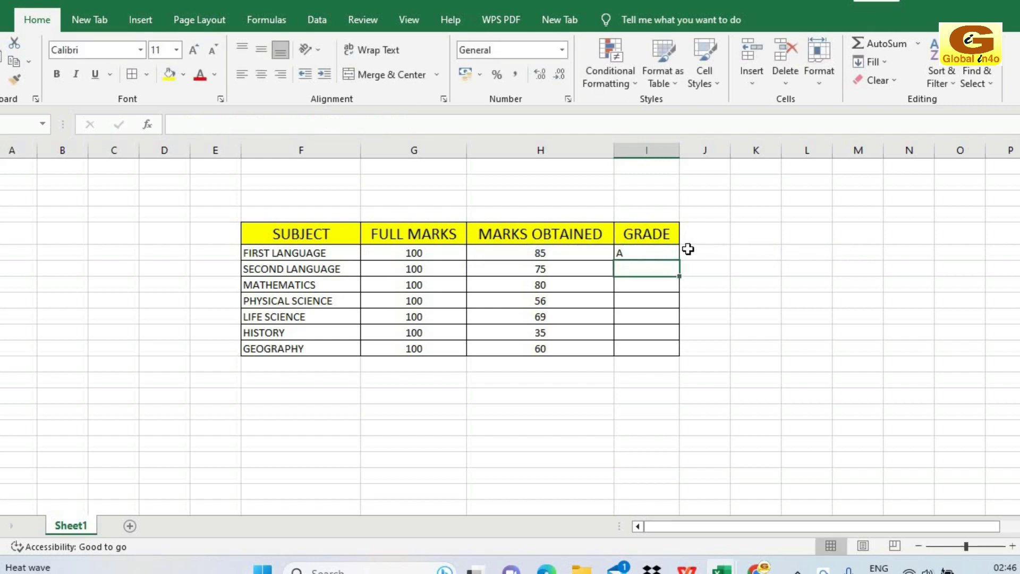
- Copy the grade formula down to GEOGRAPHY and centre the grades A, B, A, B, B, C, B
left_click(630, 252)
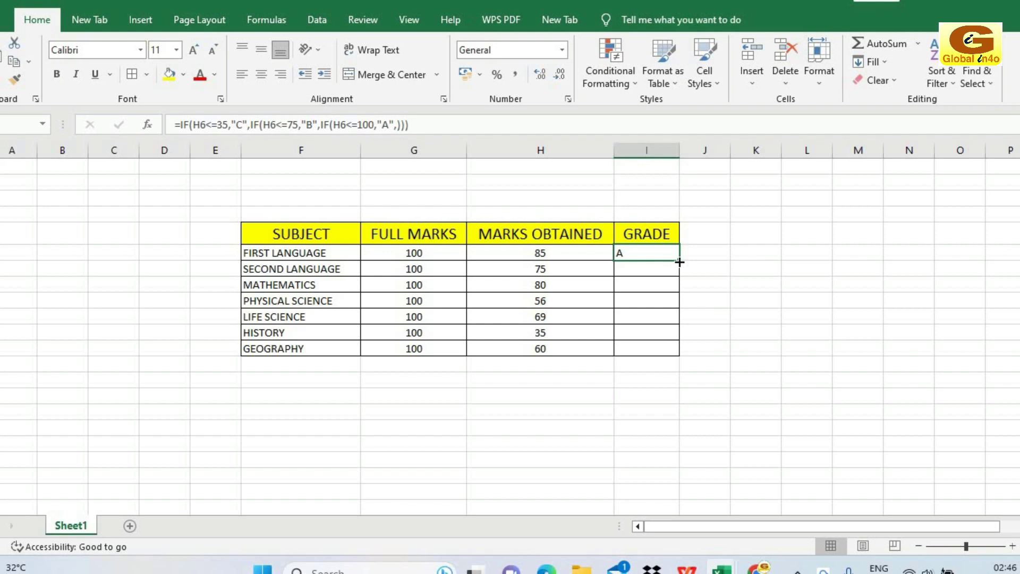
left_click_drag(679, 262, 689, 341)
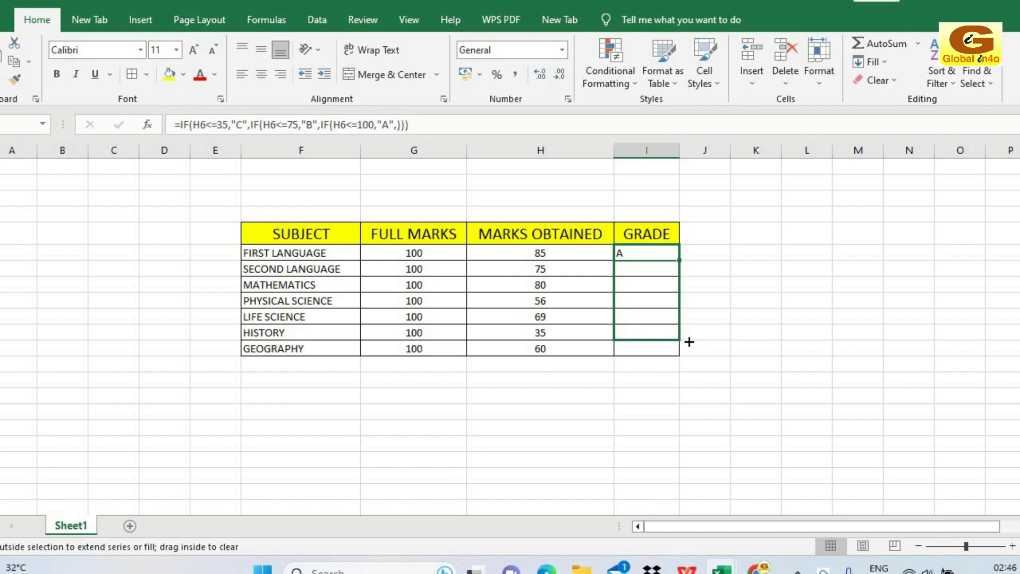
left_click_drag(689, 342, 685, 355)
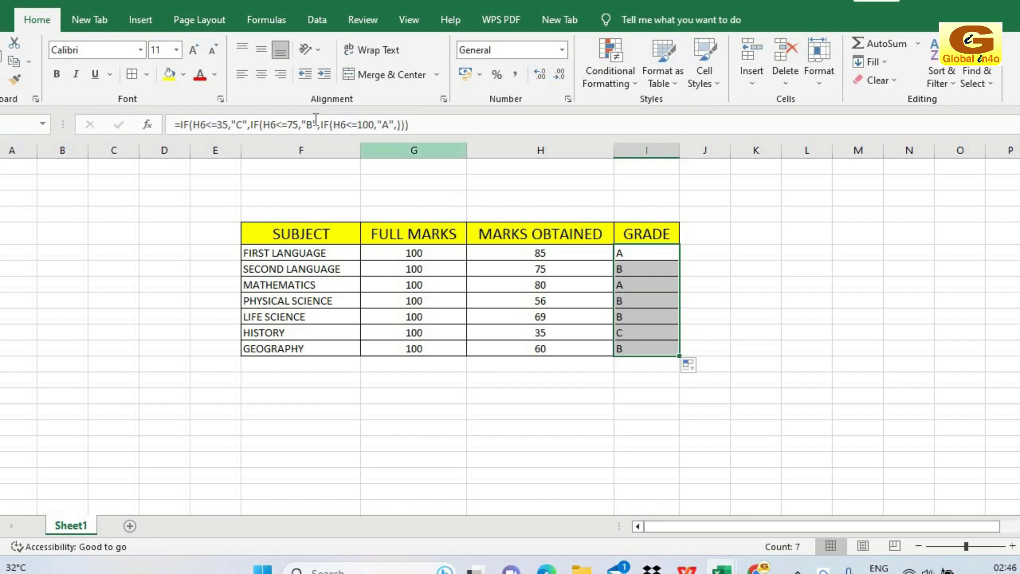
left_click(261, 76)
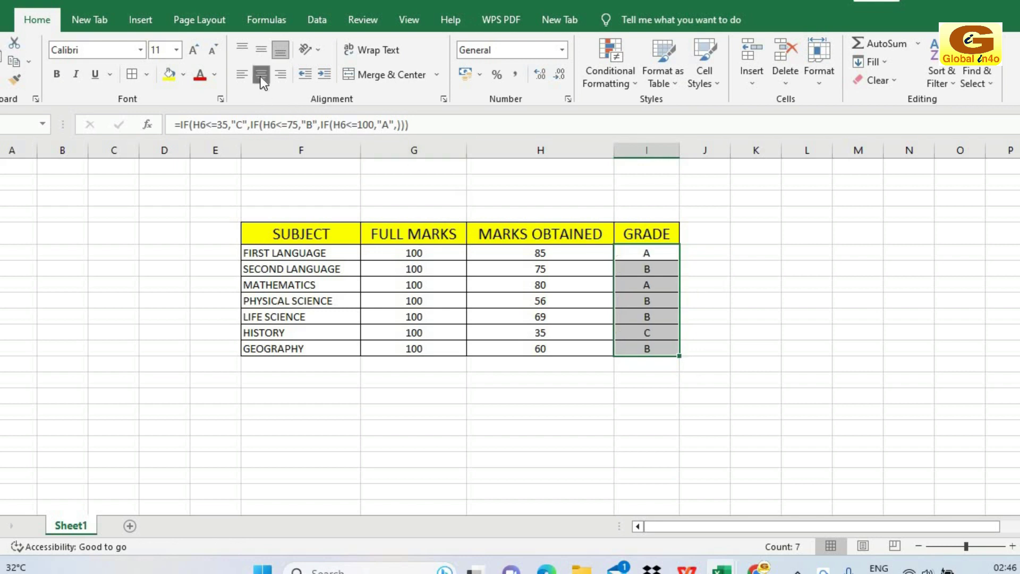
left_click(751, 234)
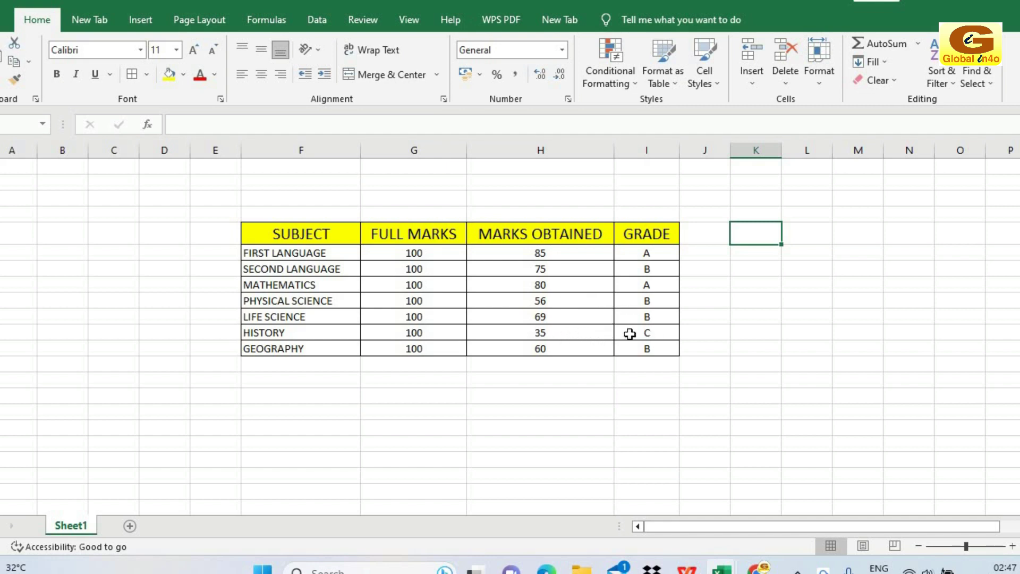
left_click(555, 267)
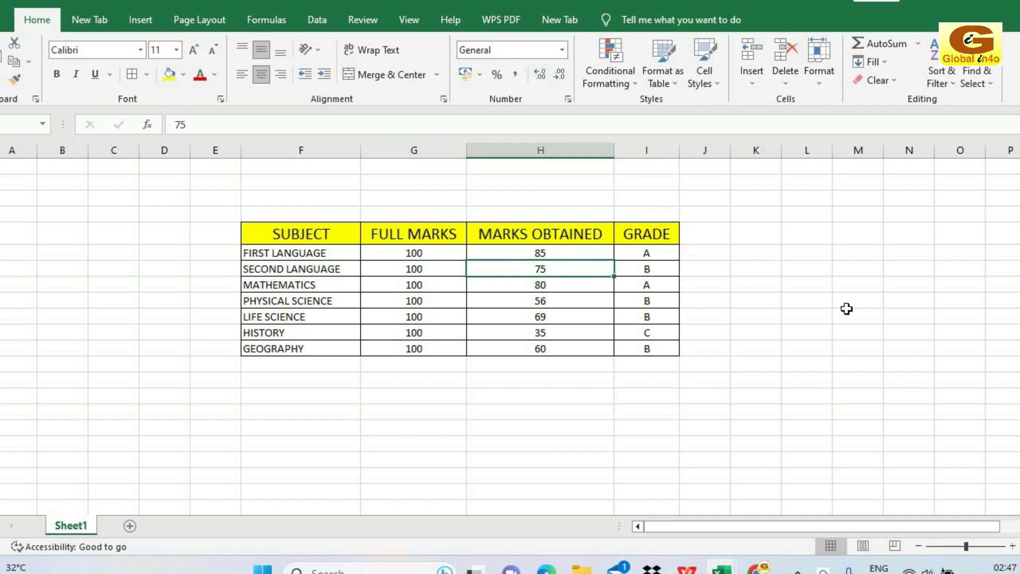
- Change SECOND LANGUAGE's marks to 25 to confirm grade C, then set them to 45
type("25")
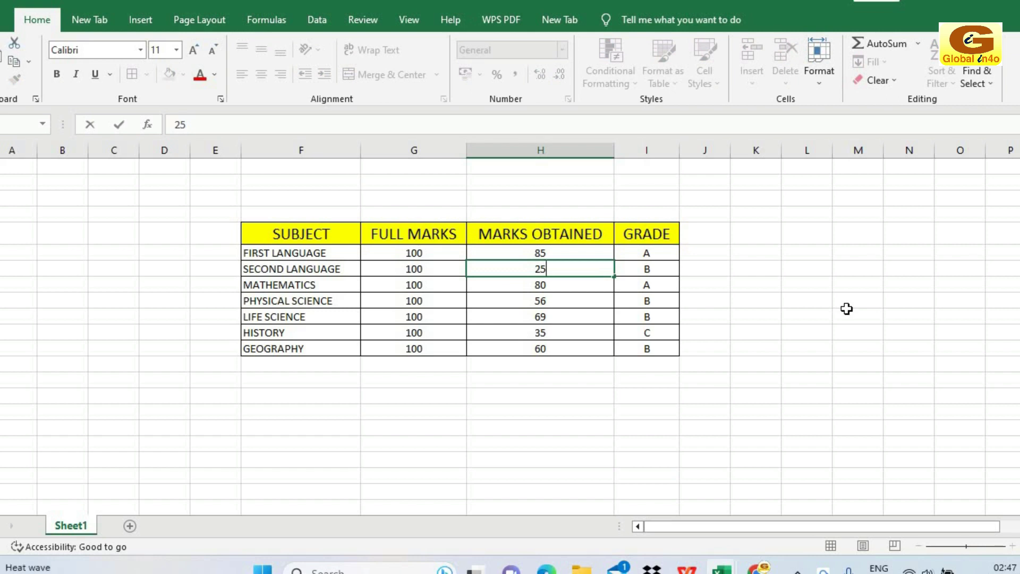
key("Return")
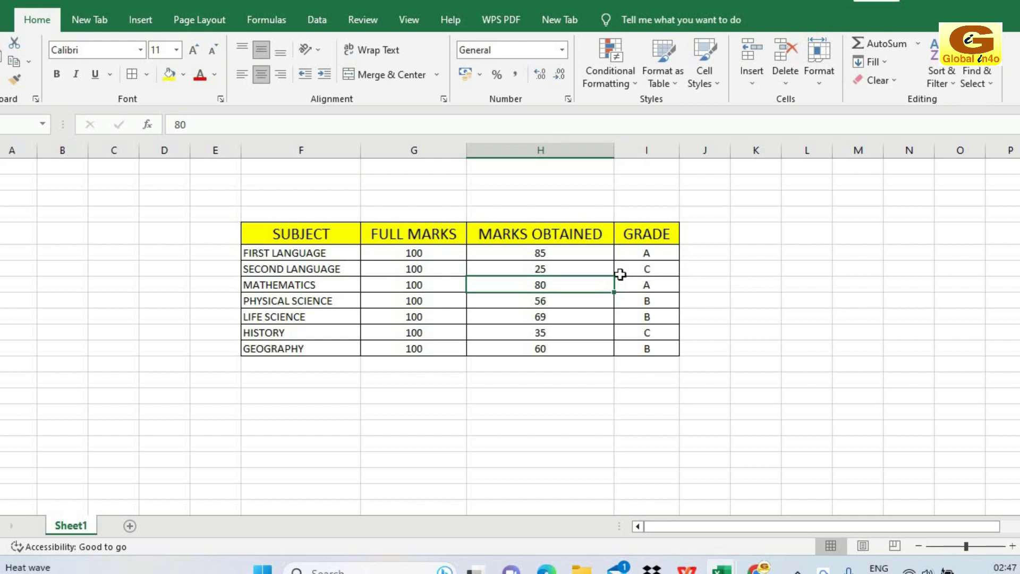
left_click(559, 267)
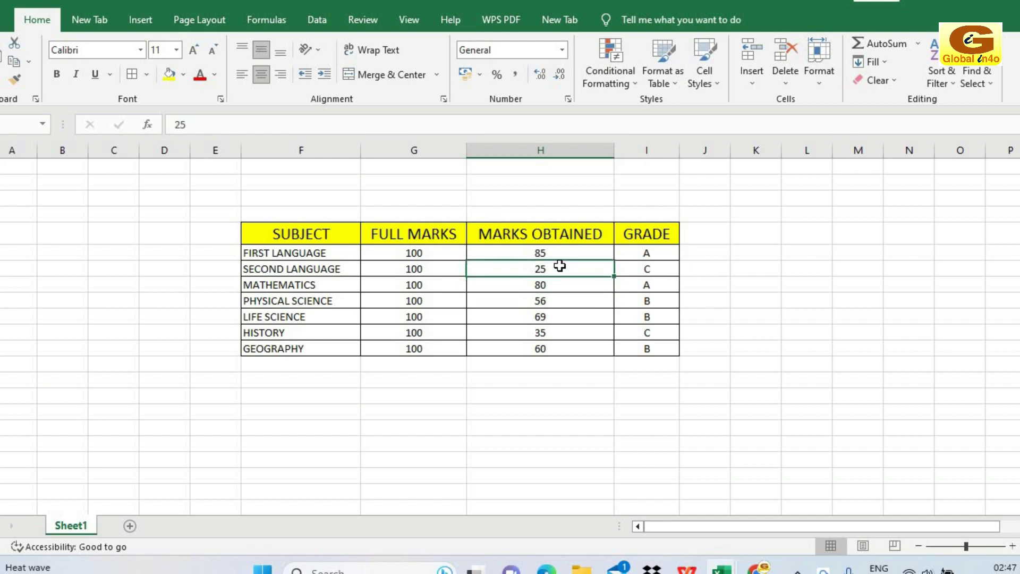
type("45")
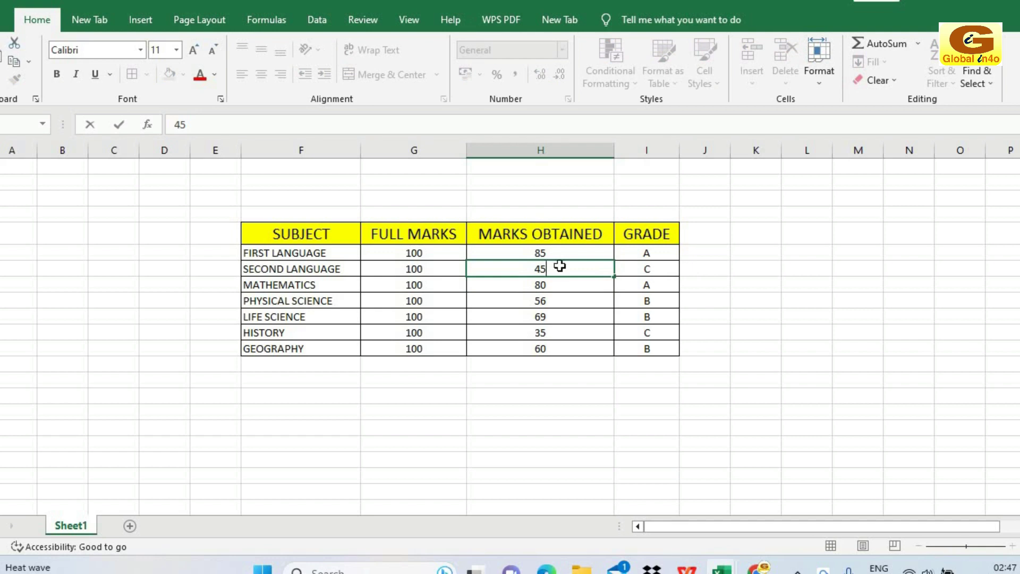
key("Return")
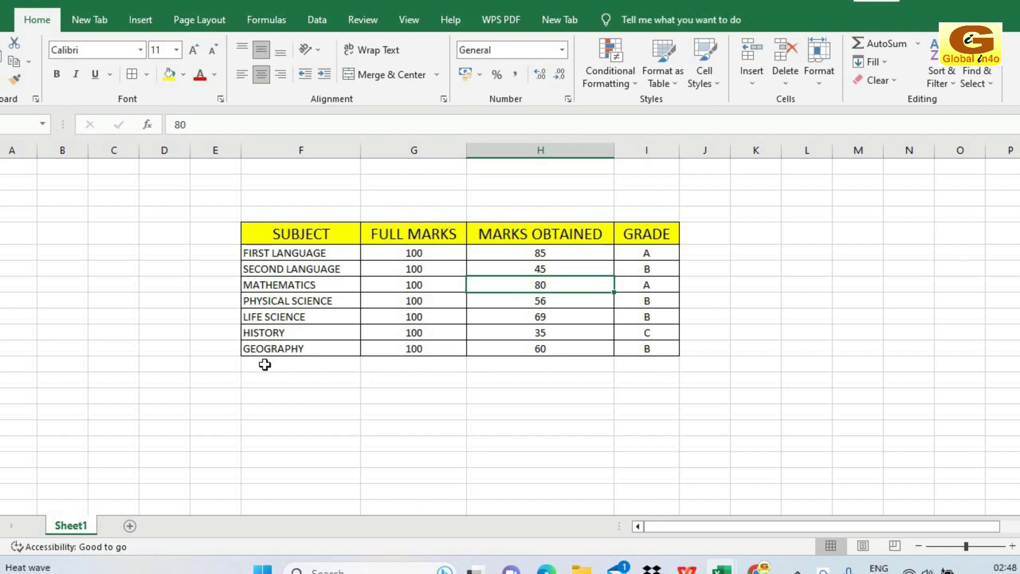
- Merge and centre F13:G13 and enter the label 'GRAND TOTAL'
left_click_drag(265, 365, 464, 365)
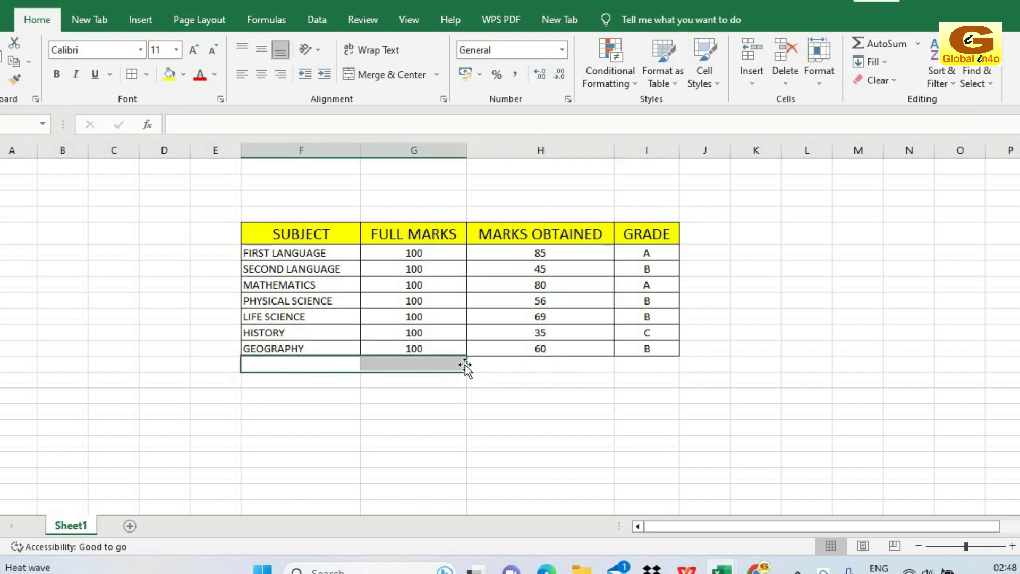
left_click(378, 76)
left_click(380, 423)
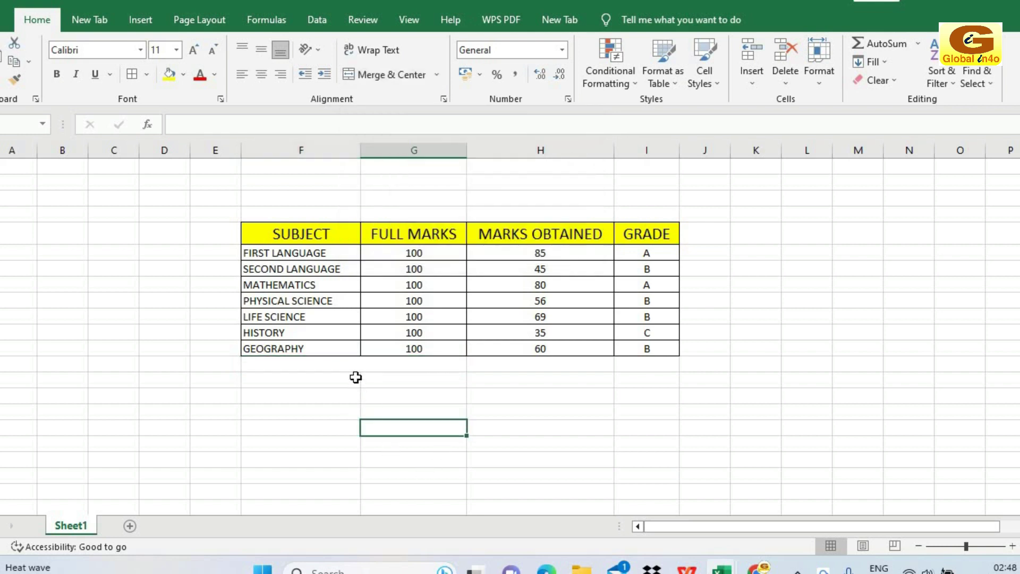
left_click(360, 366)
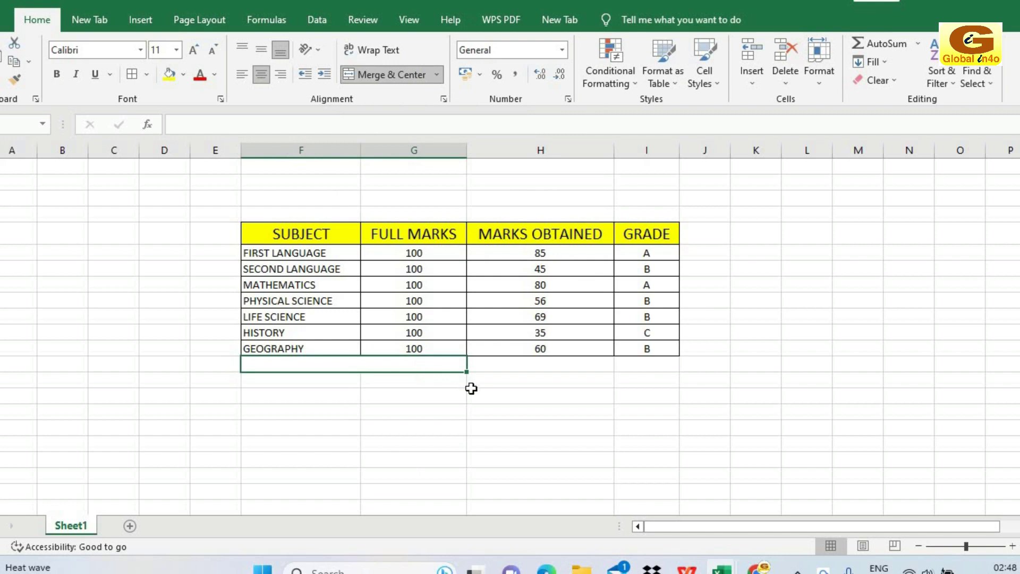
type("GRAND TOTAL")
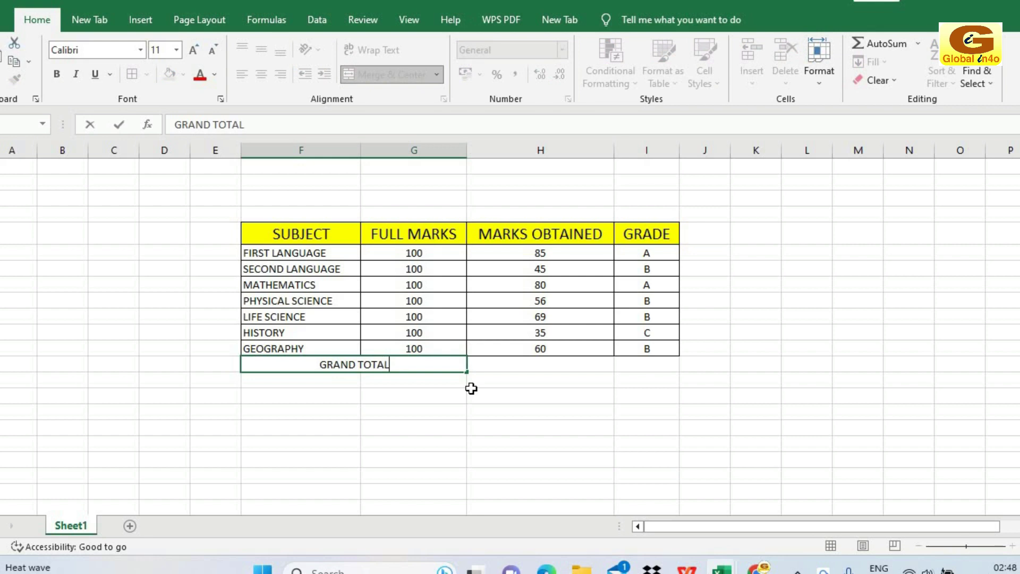
key("Return")
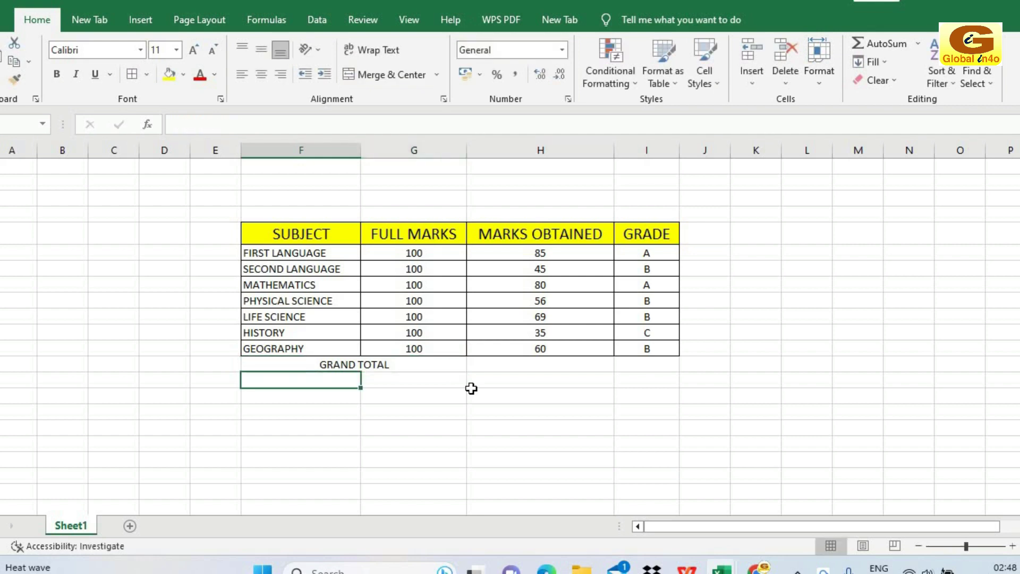
left_click(529, 366)
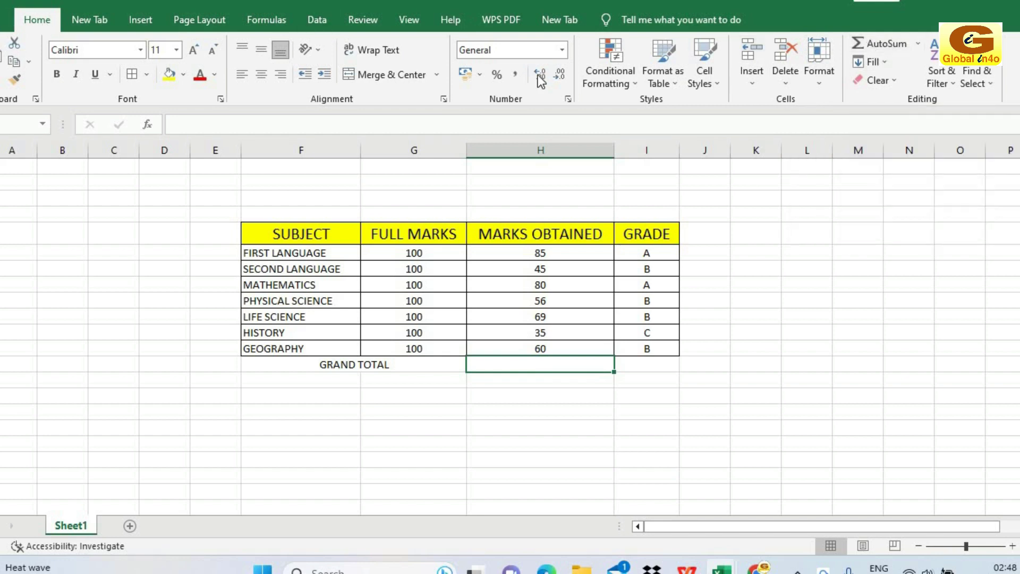
- AutoSum H6:H12 into H13 to get 430, then centre it
left_click(869, 42)
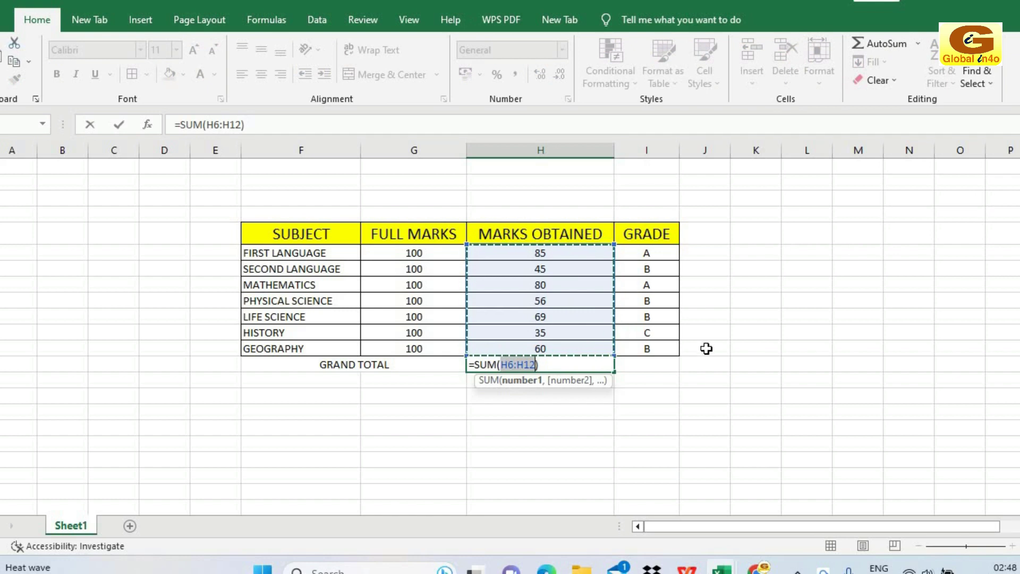
key("Return")
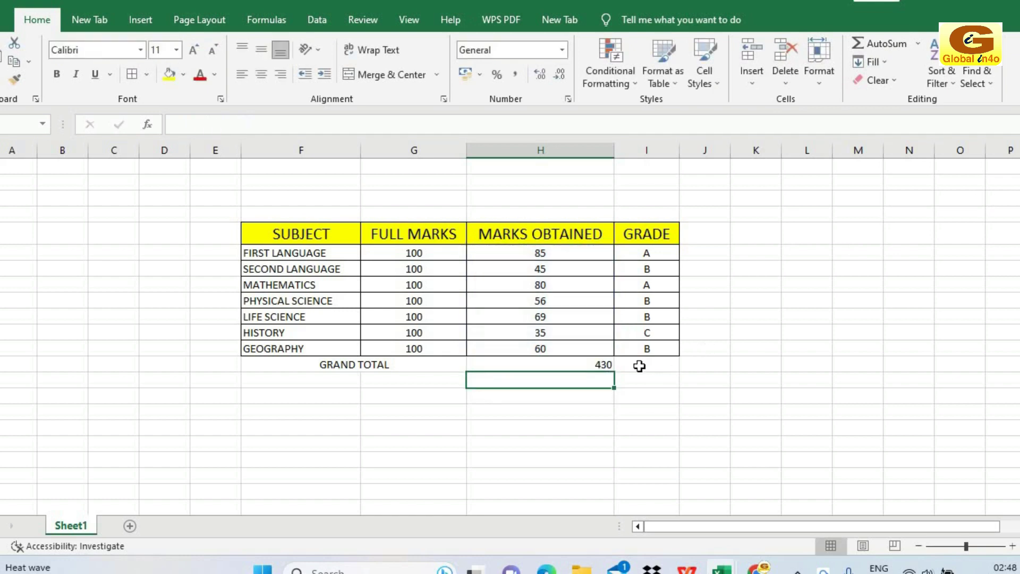
left_click(584, 362)
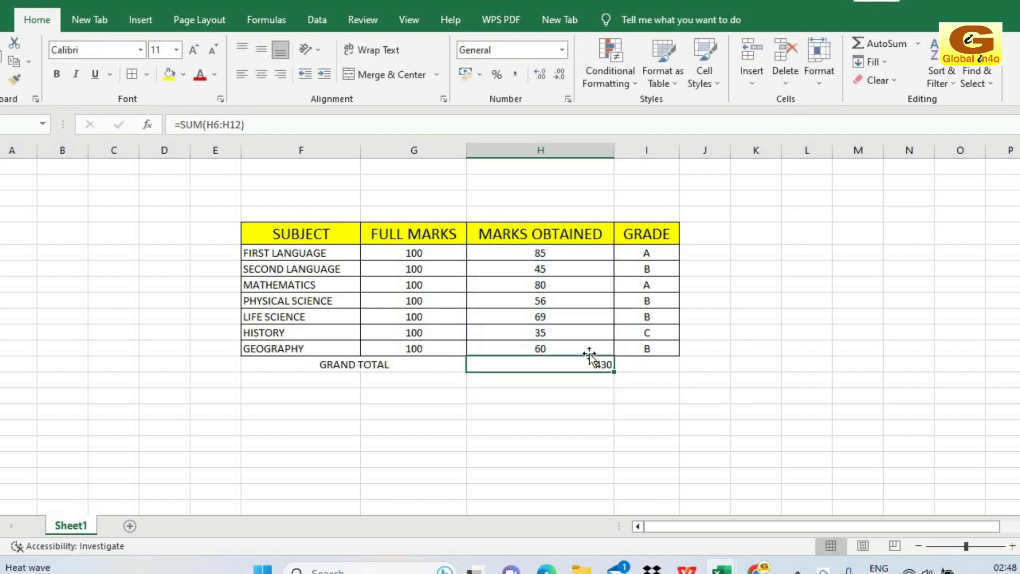
left_click(264, 74)
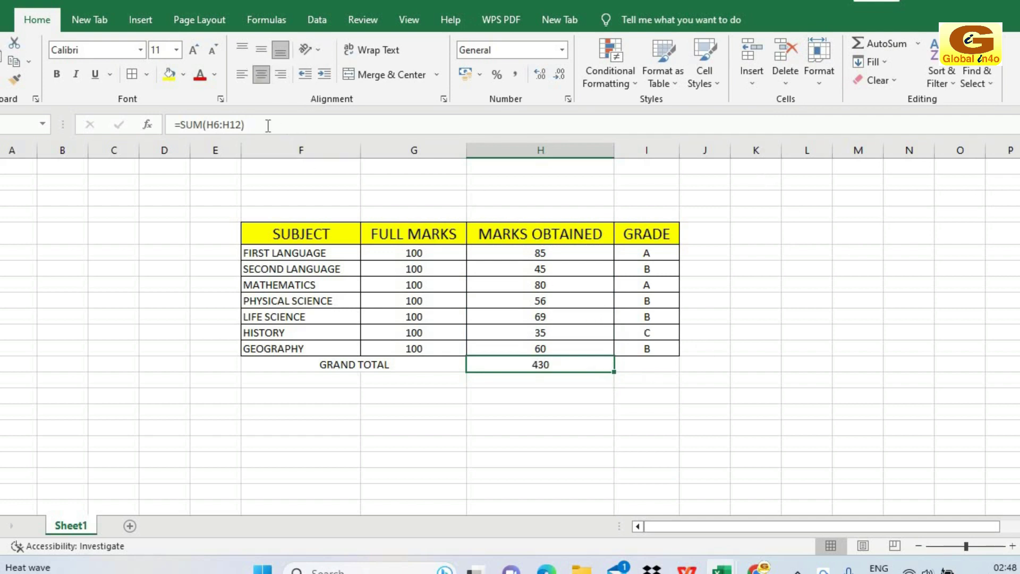
- Make the GRAND TOTAL label and its 430 total bold
left_click(334, 366)
left_click_drag(466, 357, 531, 362)
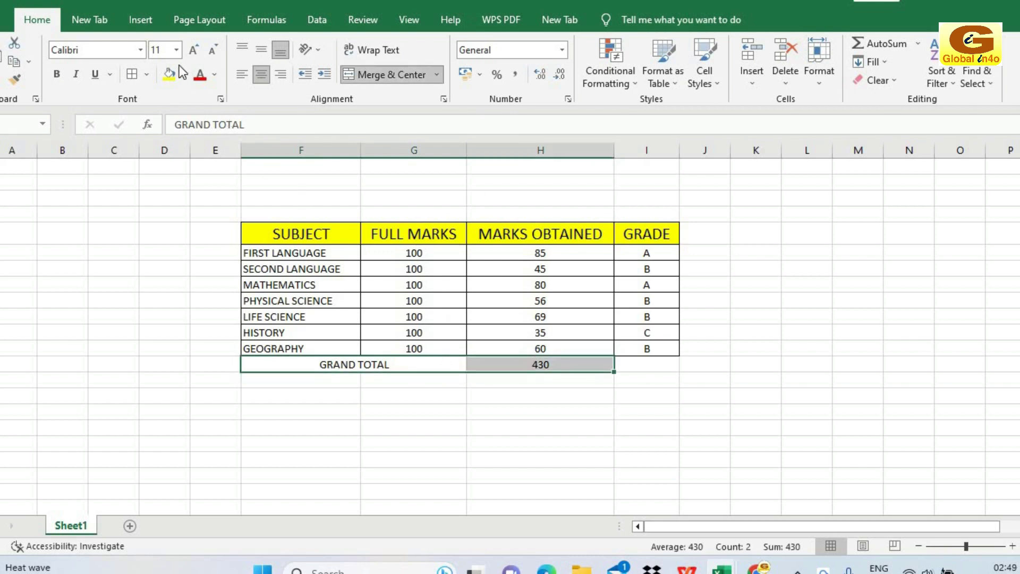
left_click(53, 73)
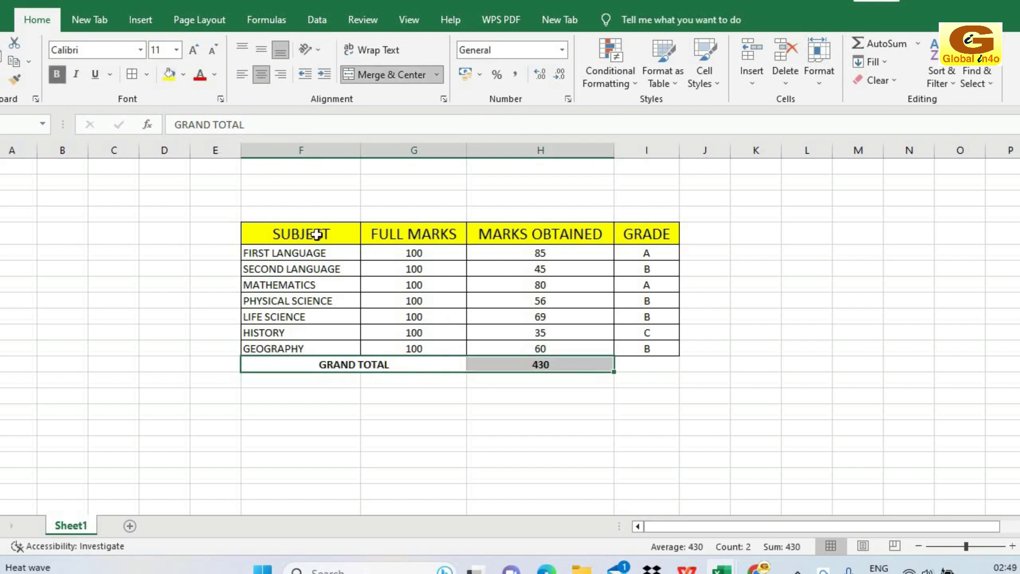
left_click(656, 382)
- Apply All Borders to the GRAND TOTAL row F13:H13
mouse_move(285, 361)
left_mouse_down()
mouse_move(631, 379)
mouse_move(635, 365)
left_mouse_up()
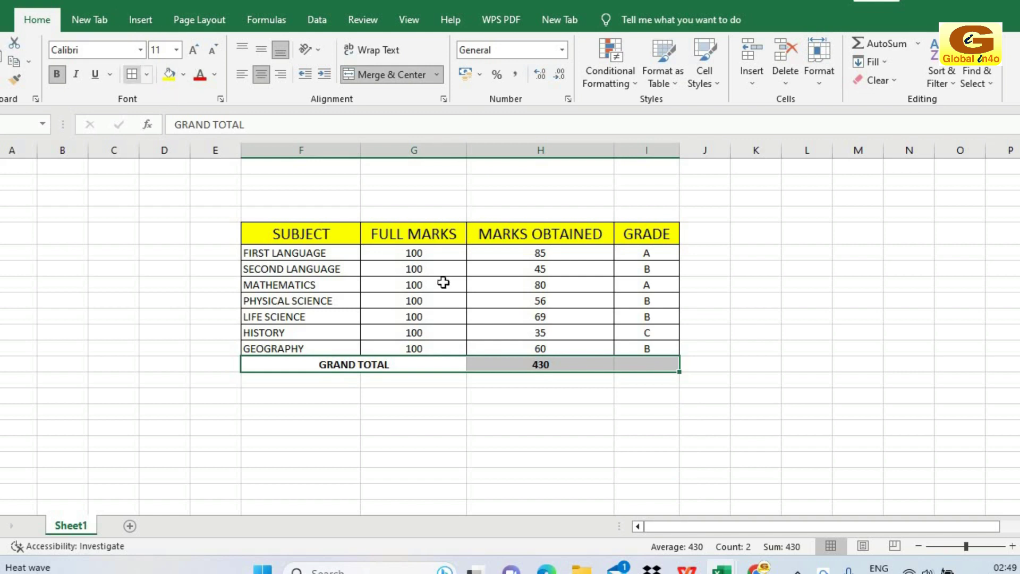
left_click(579, 366)
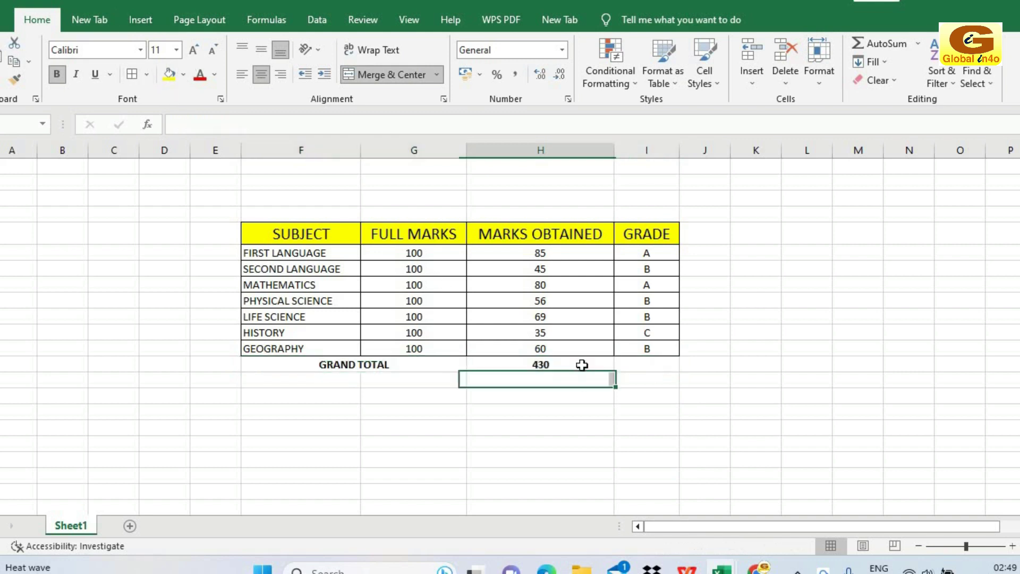
left_click(428, 360, "shift")
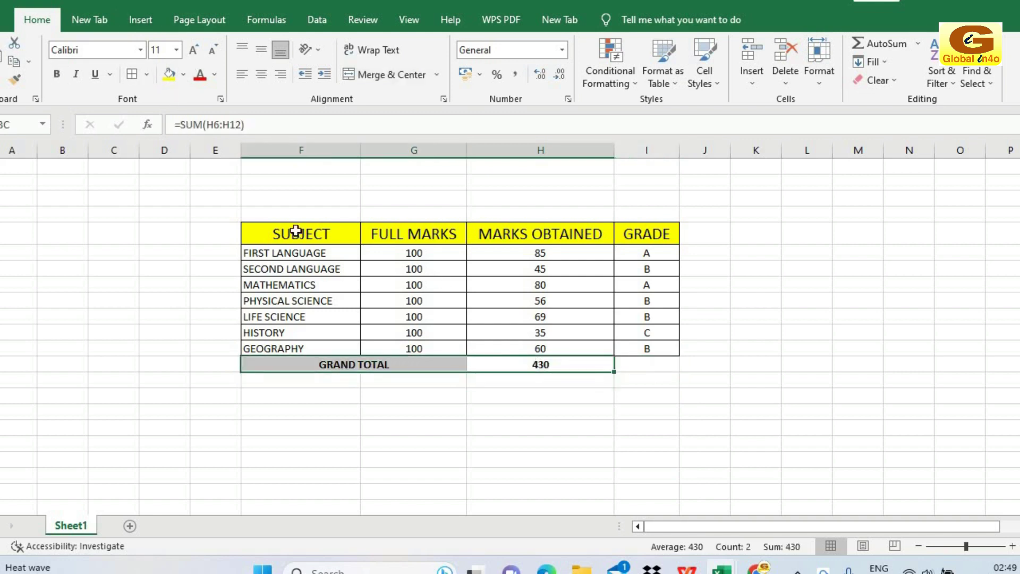
left_click(147, 76)
left_click(159, 214)
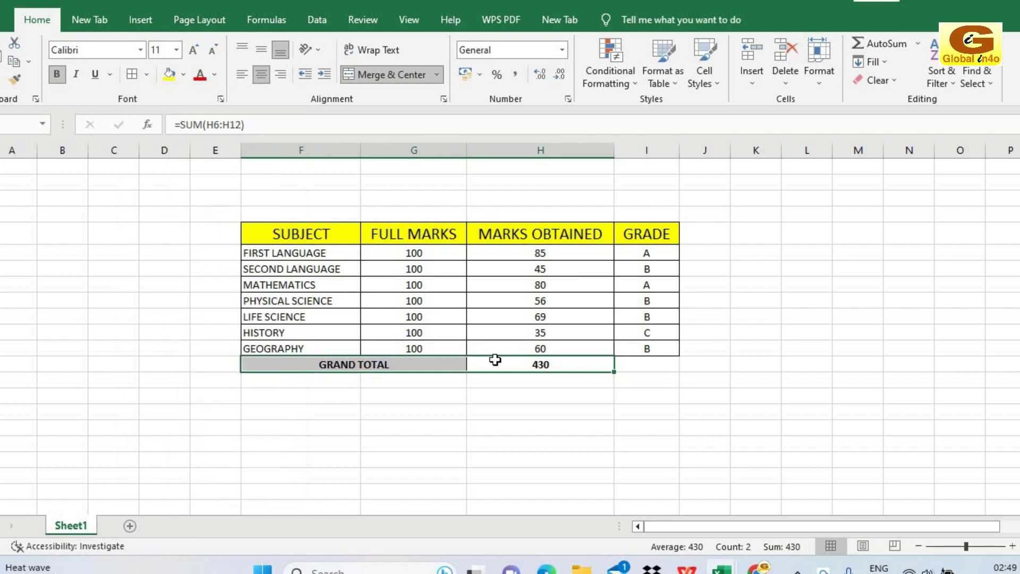
left_click(754, 380)
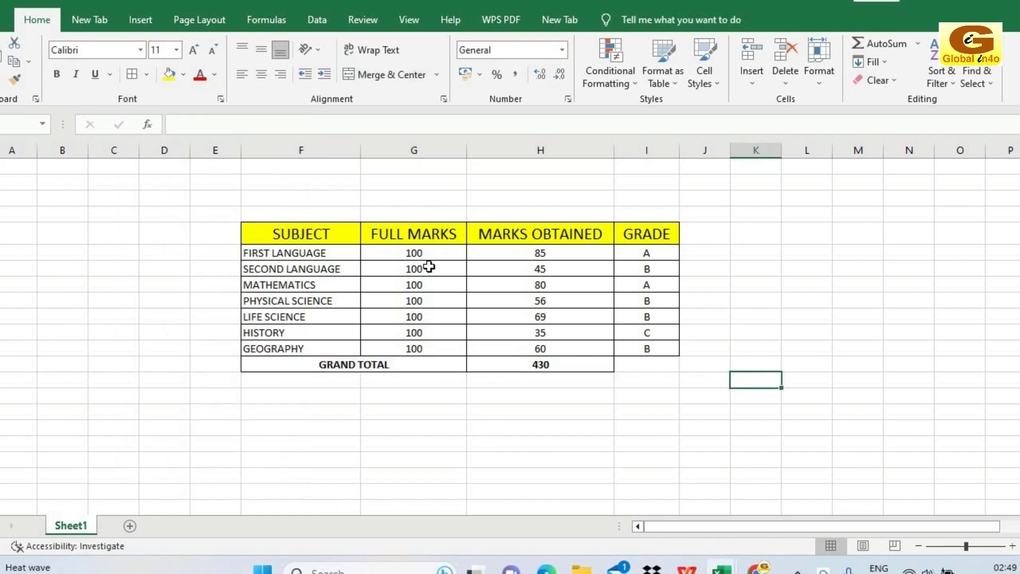